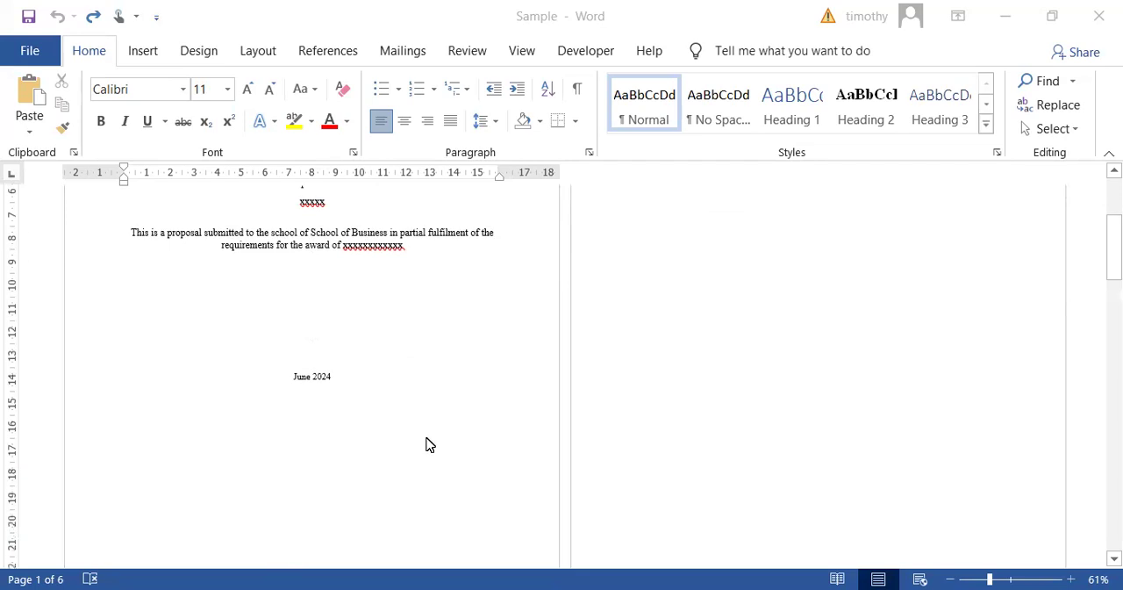
scroll(429, 435, down, 2)
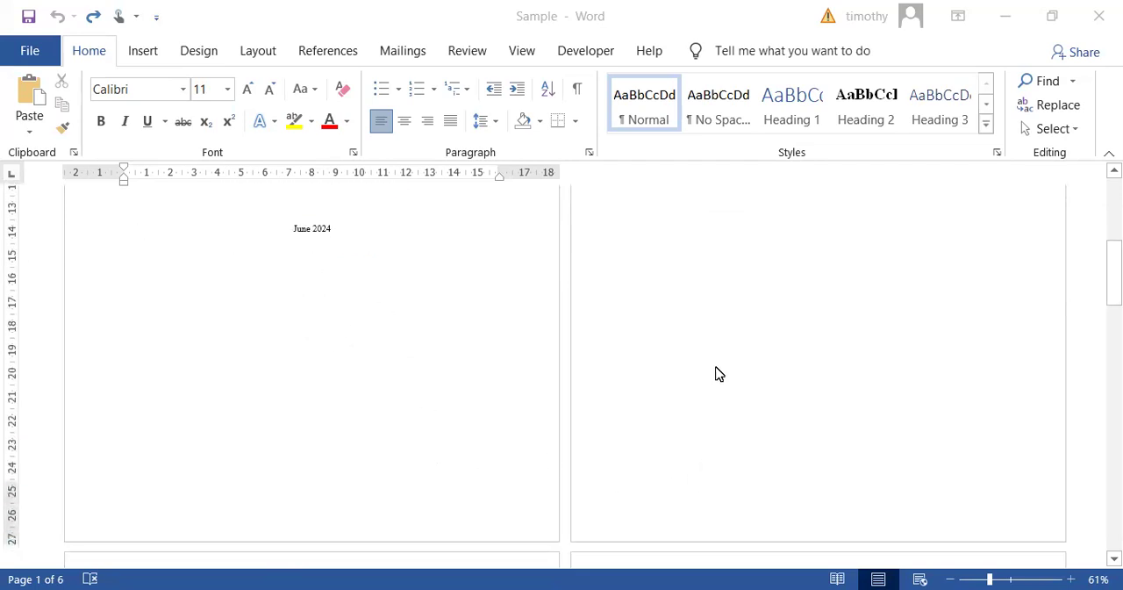
- Examine the proposal's page layout from the cover page through Declaration and Acknowledgment to Chapter One
scroll(763, 344, up, 7)
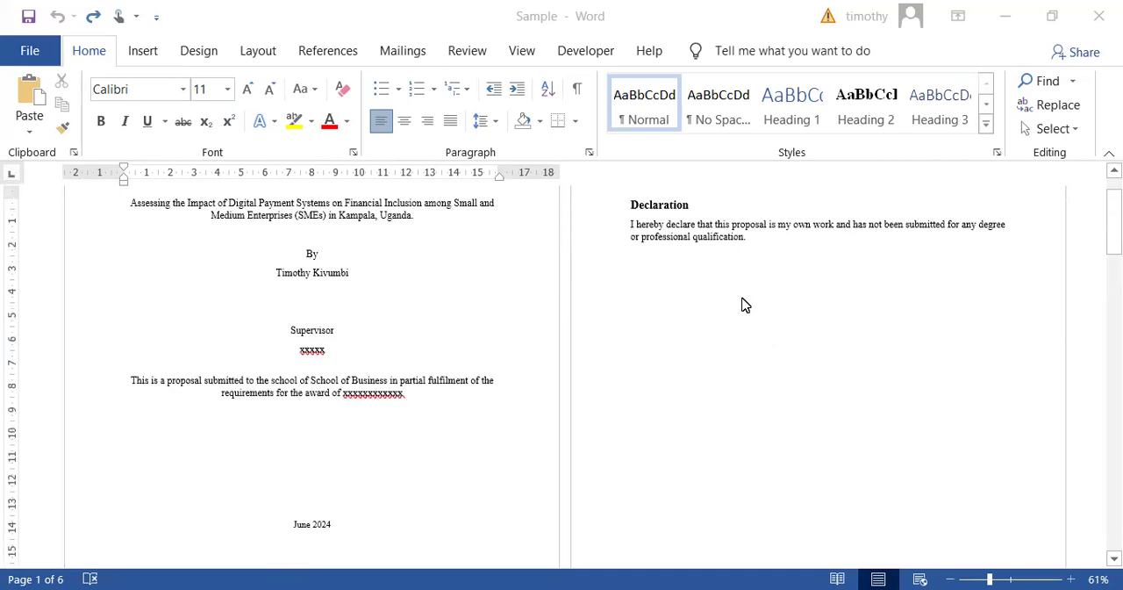
scroll(705, 347, down, 11)
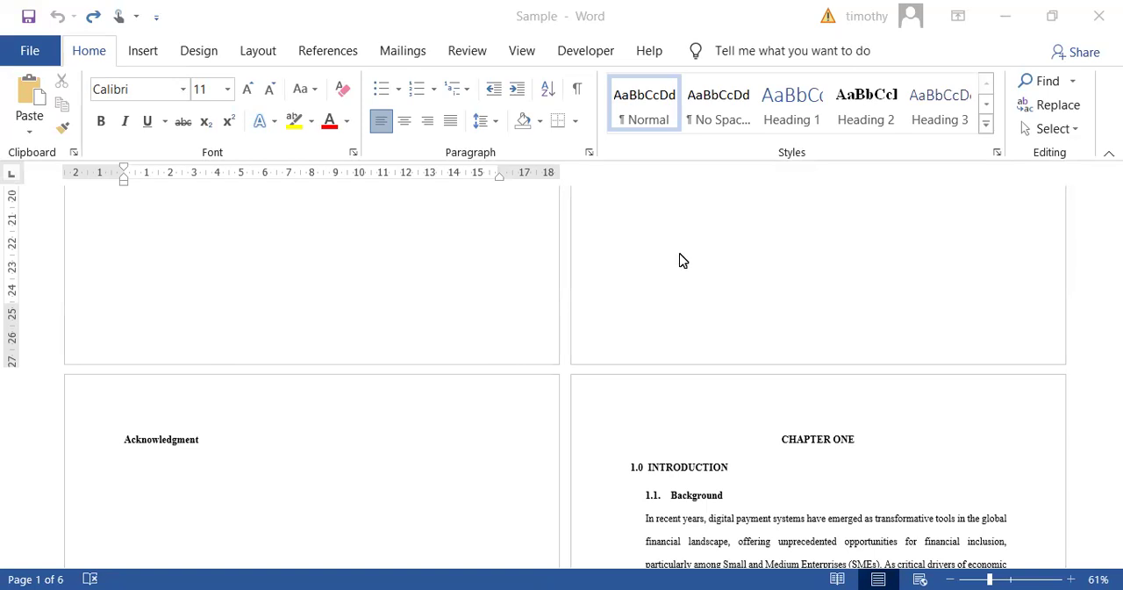
scroll(405, 272, up, 3)
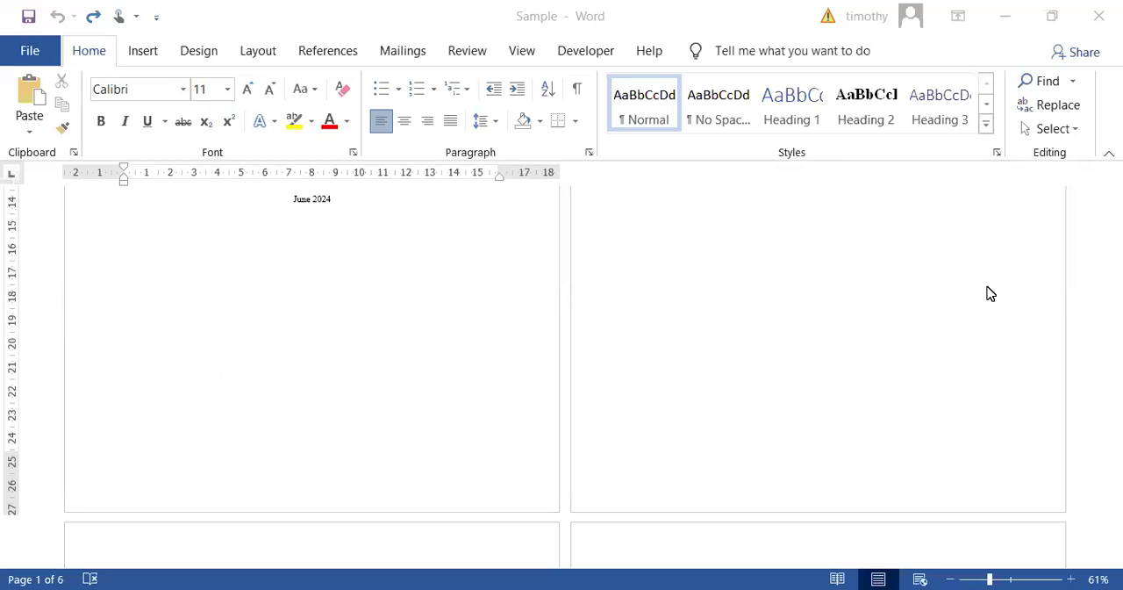
scroll(913, 409, down, 3)
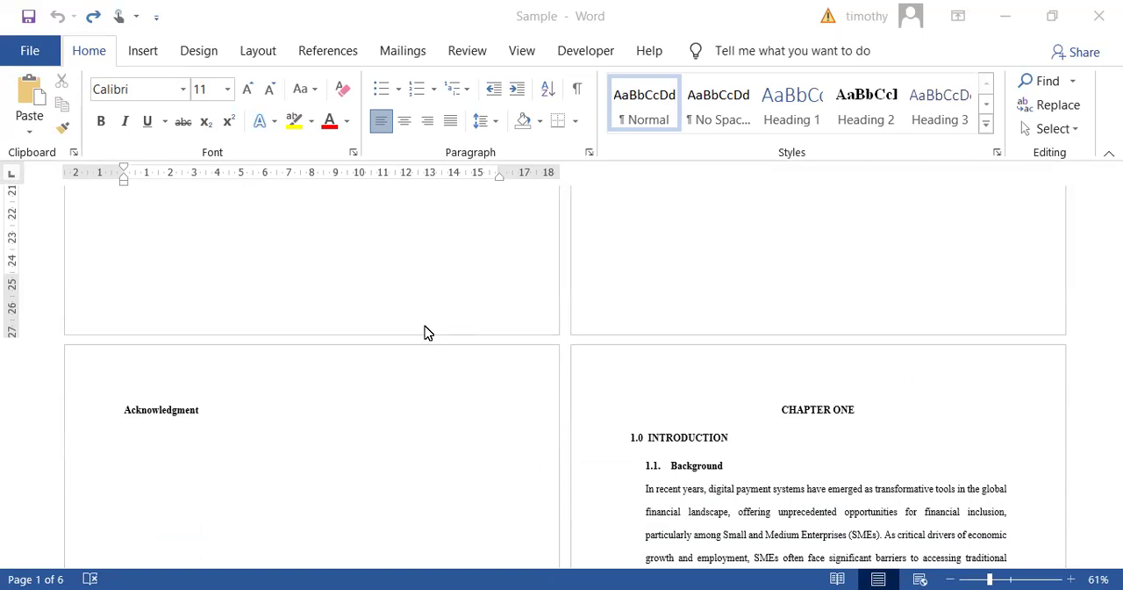
scroll(424, 331, up, 3)
scroll(380, 259, up, 4)
scroll(391, 333, down, 3)
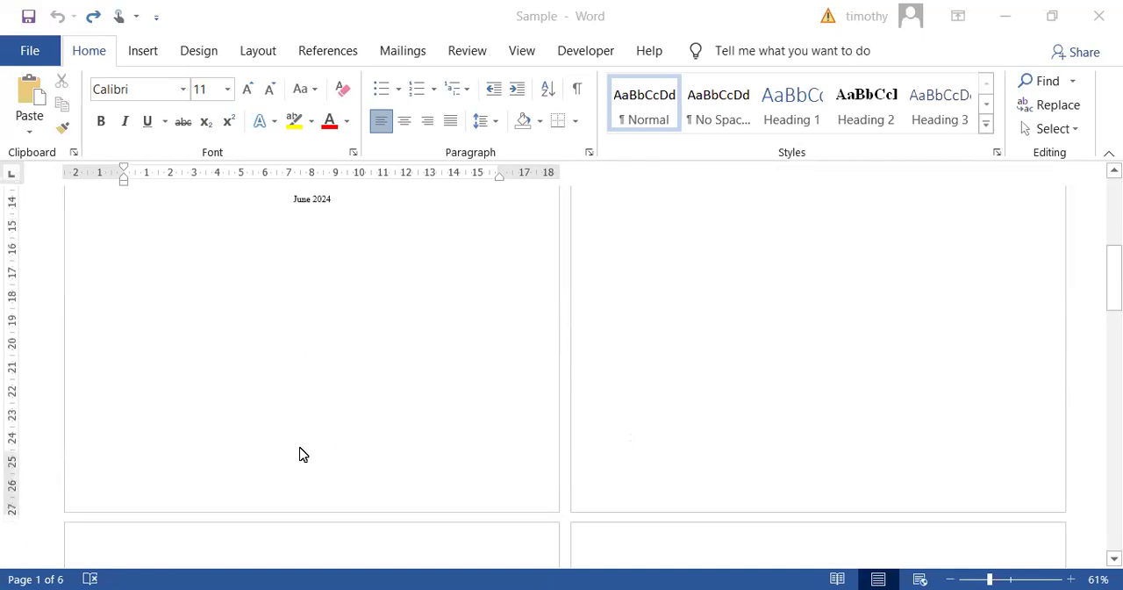
- Insert a Next Page section break at the end of the cover page and delete the extra blank line above the Declaration heading
click(301, 319)
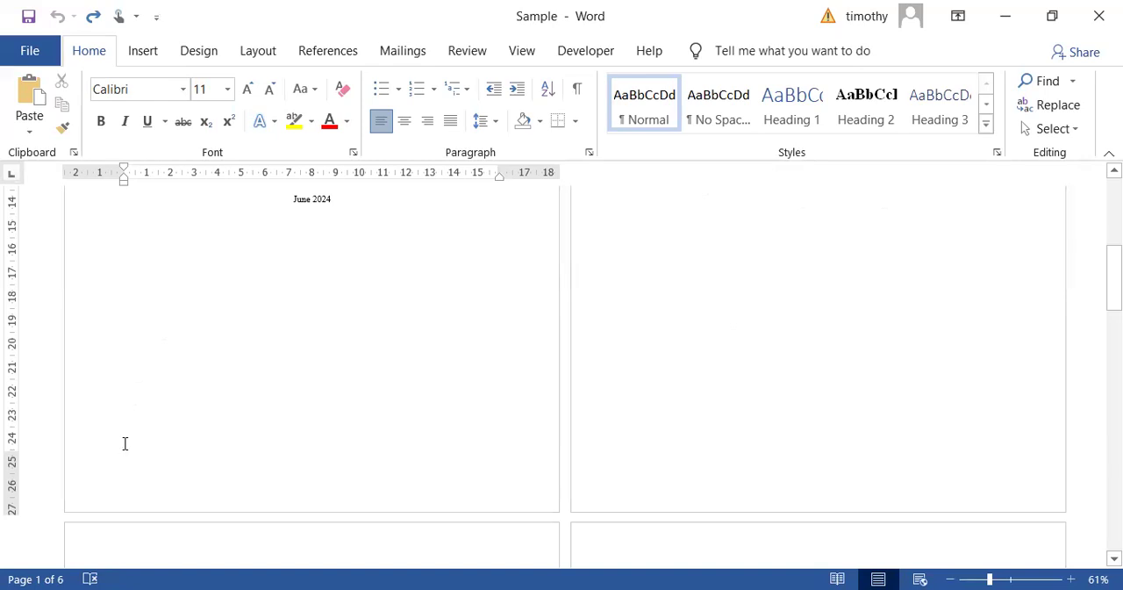
click(259, 53)
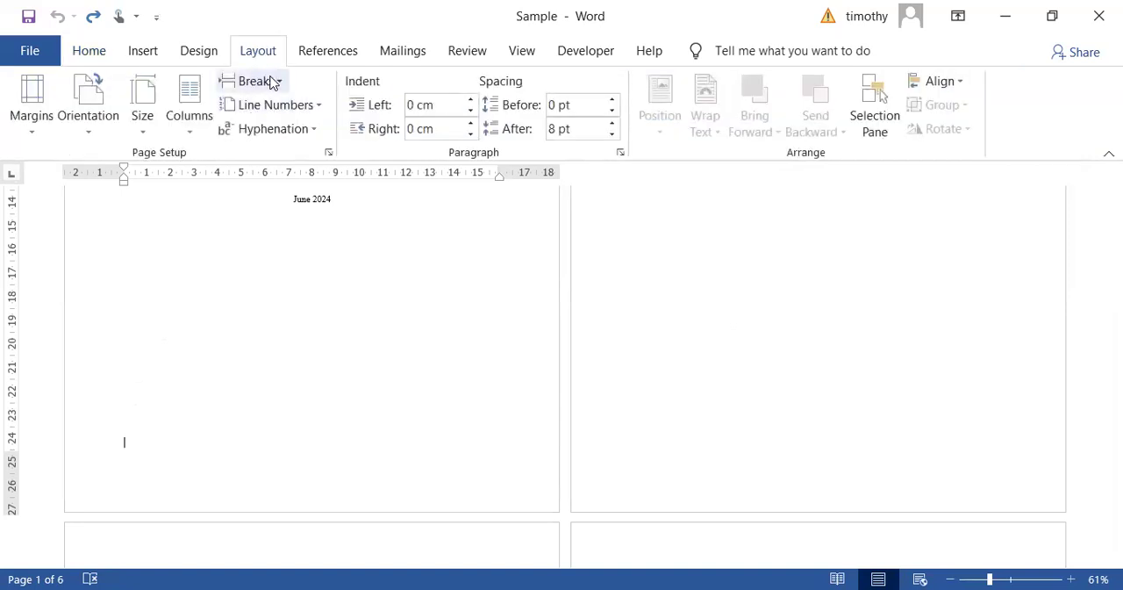
click(280, 83)
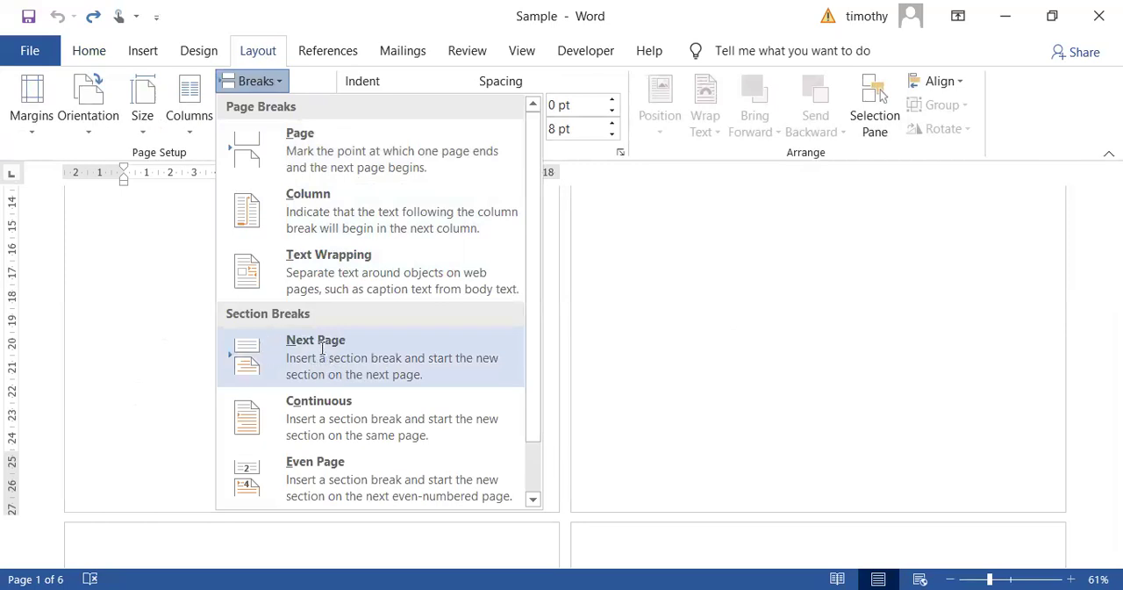
click(323, 348)
scroll(614, 307, up, 1)
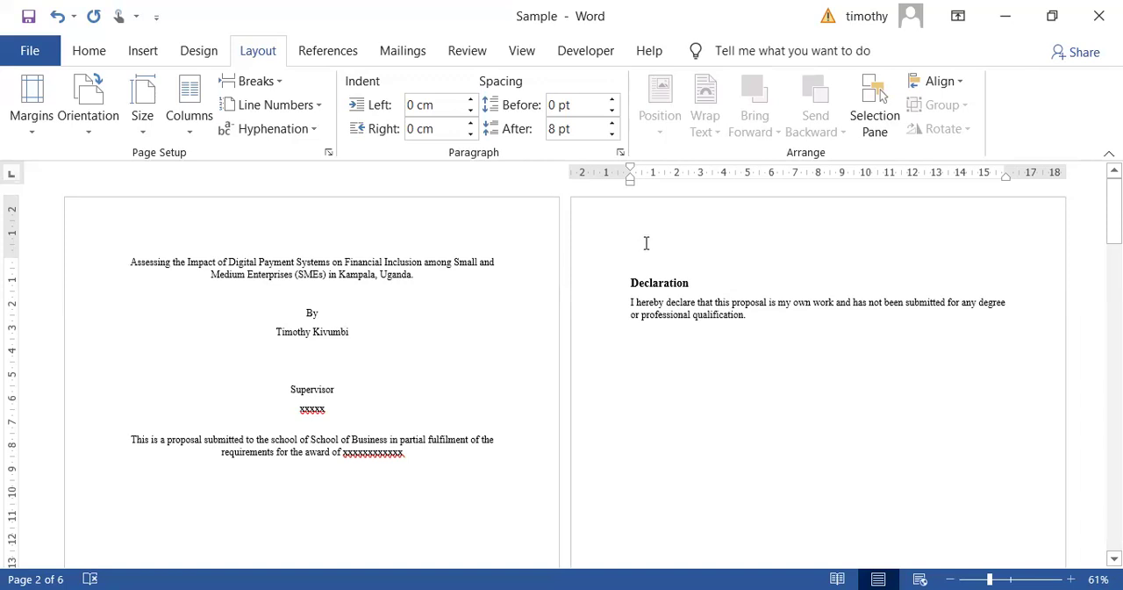
key(Delete)
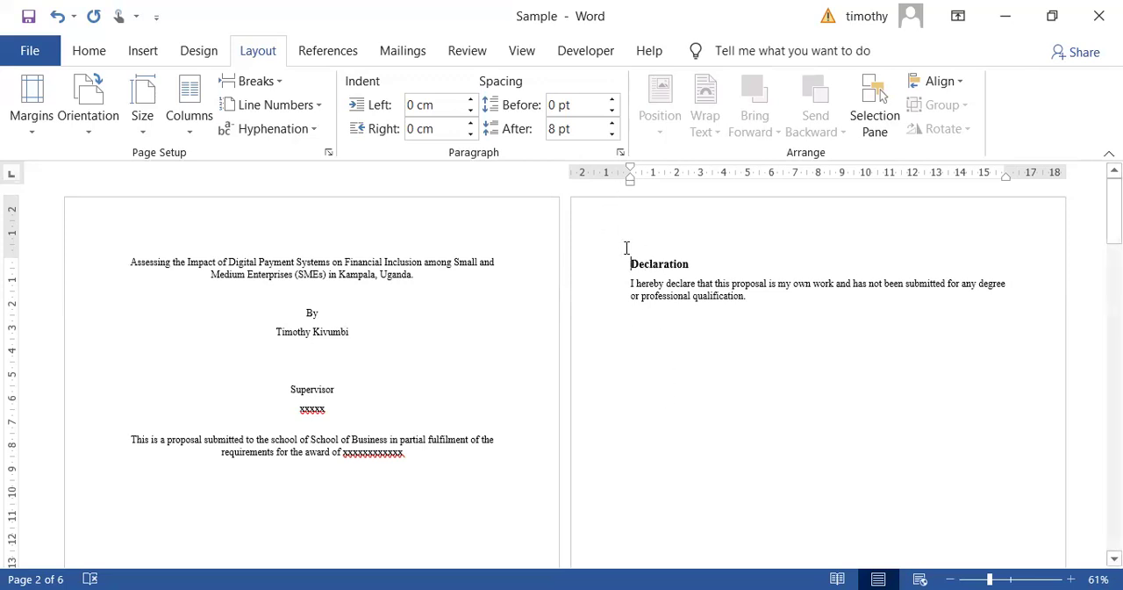
- Check the footer section labels on the cover and Declaration pages, then return to the body text and review both pages
scroll(579, 361, down, 5)
scroll(579, 358, down, 3)
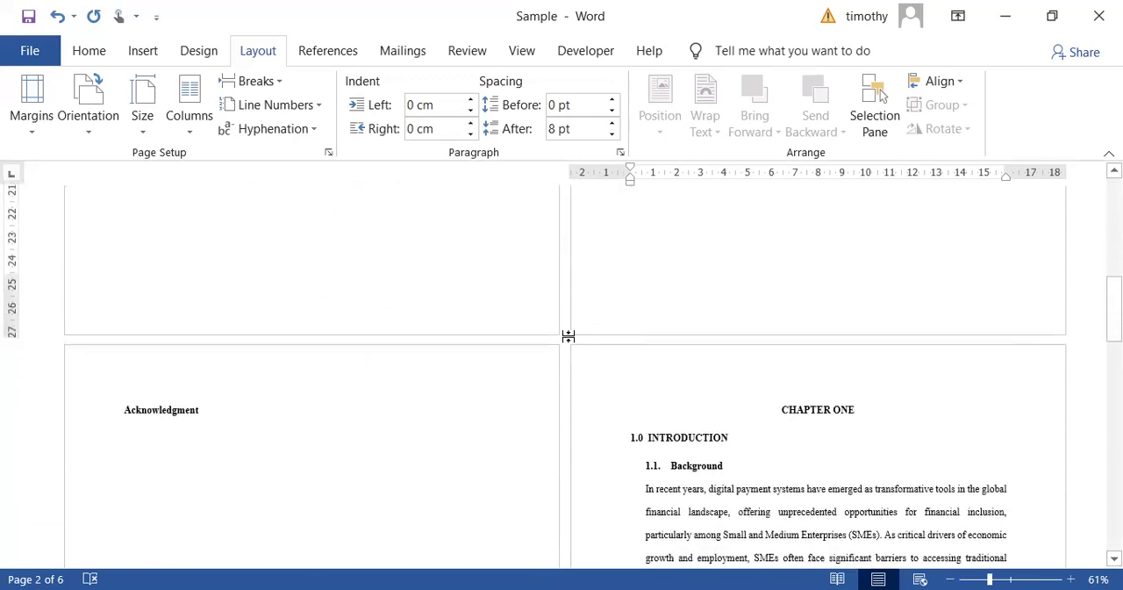
double_click(387, 311)
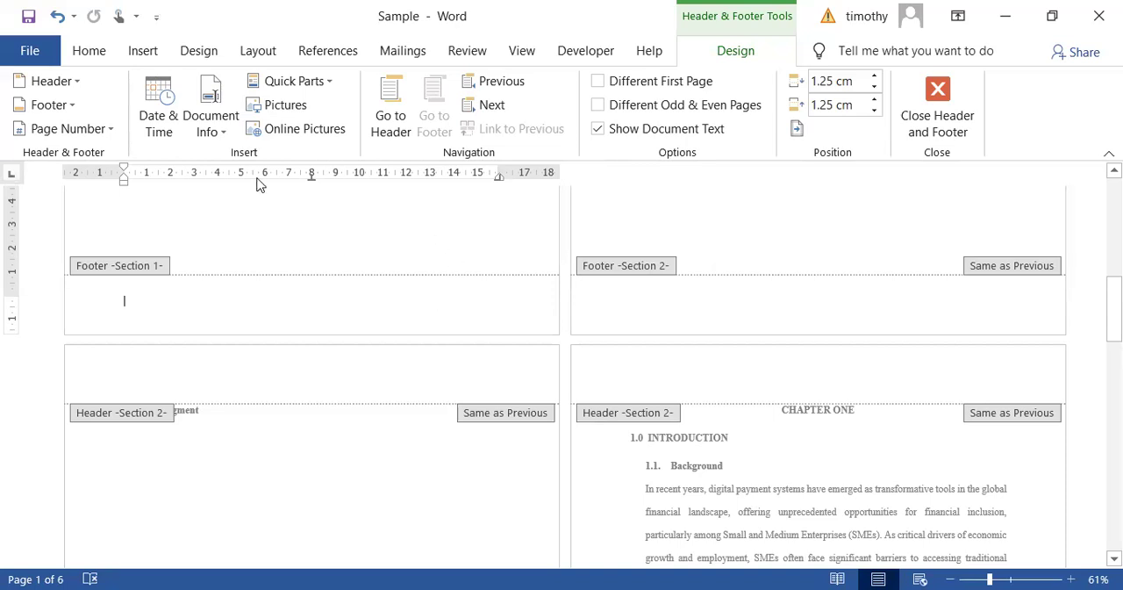
double_click(380, 235)
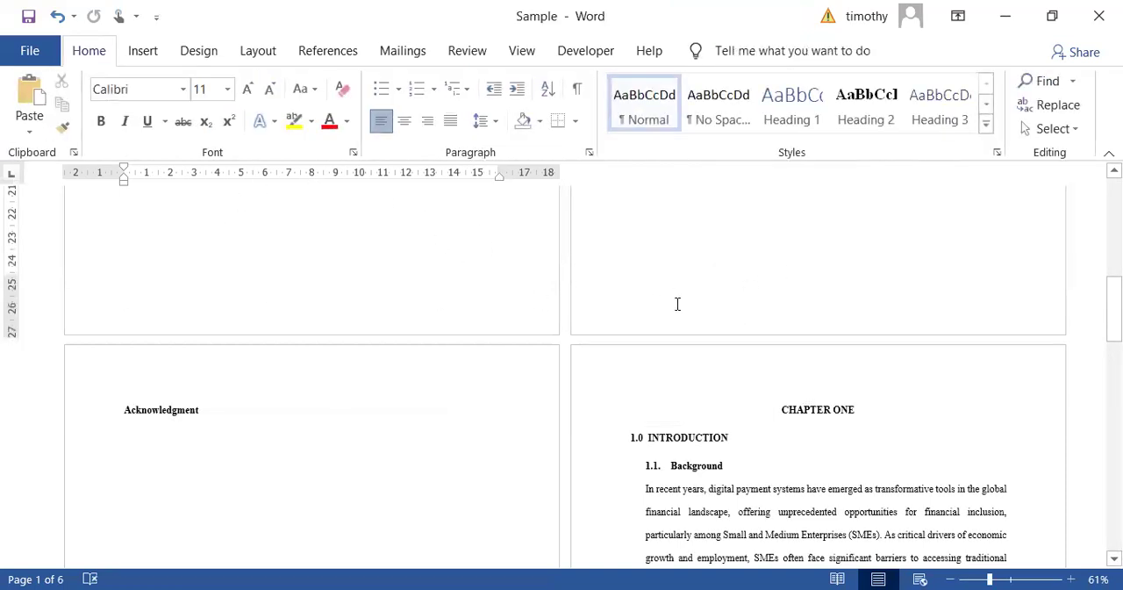
scroll(728, 258, up, 4)
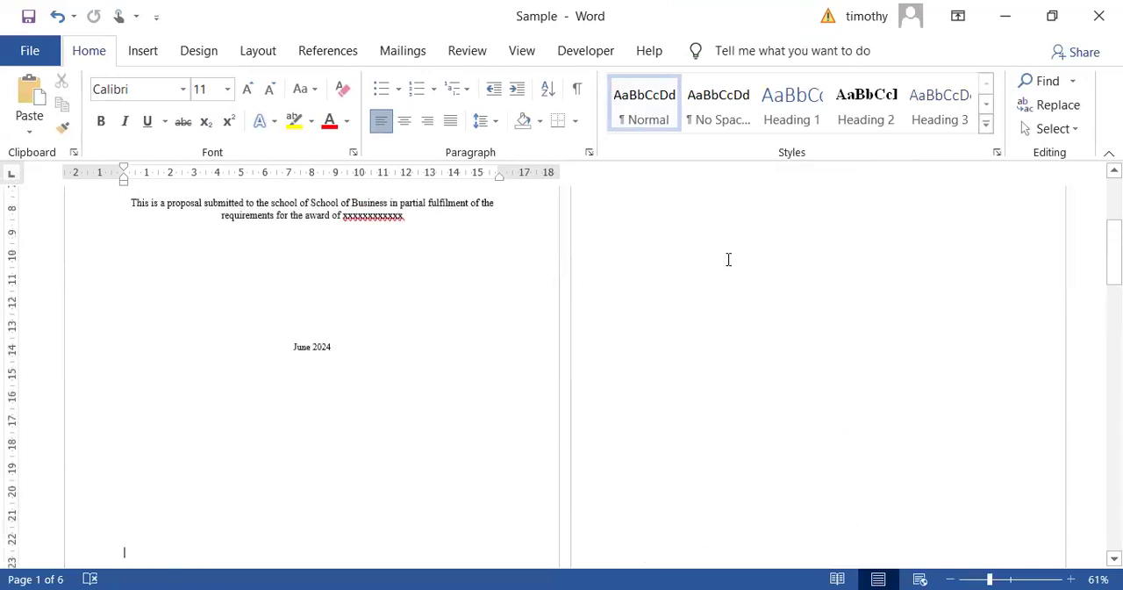
scroll(727, 258, up, 2)
scroll(694, 228, up, 1)
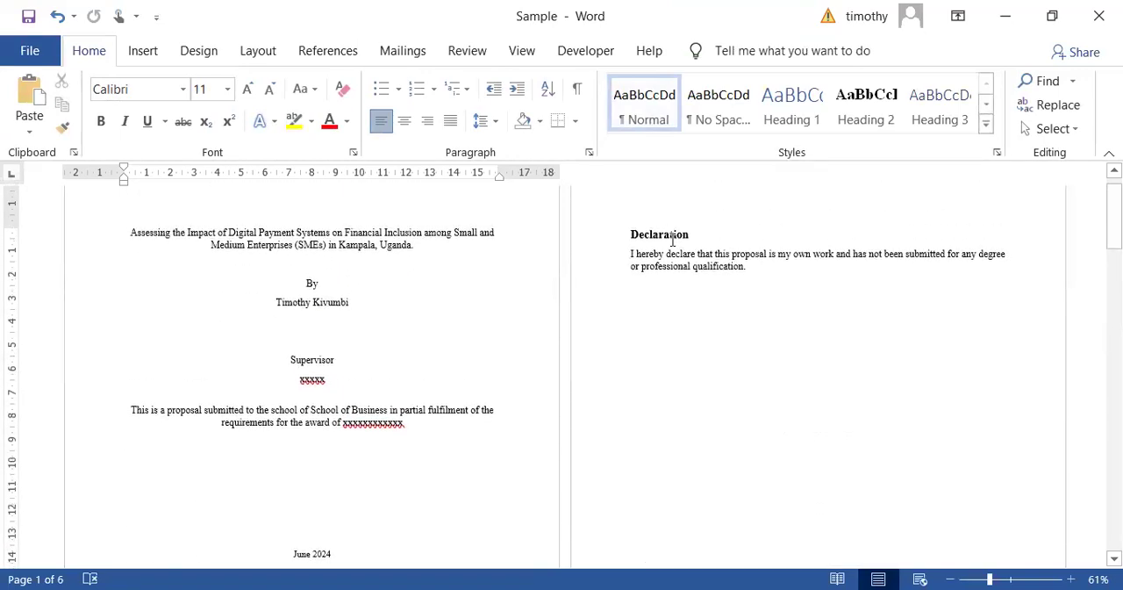
scroll(739, 401, down, 5)
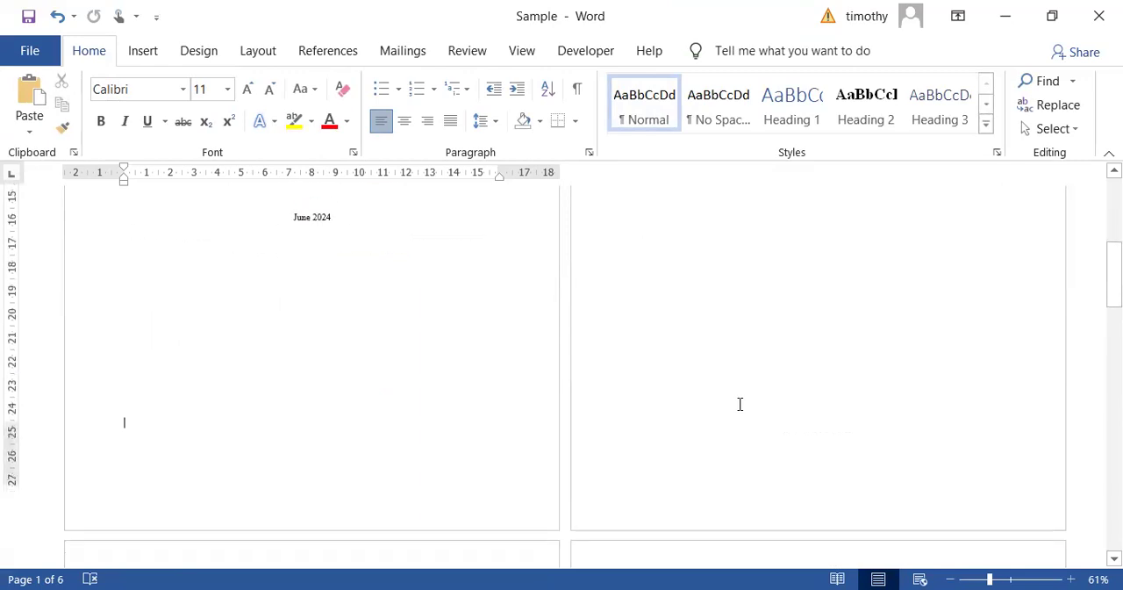
- Open the Declaration page's footer and insert a bottom-of-page number in the Plain Number 3 style
double_click(674, 438)
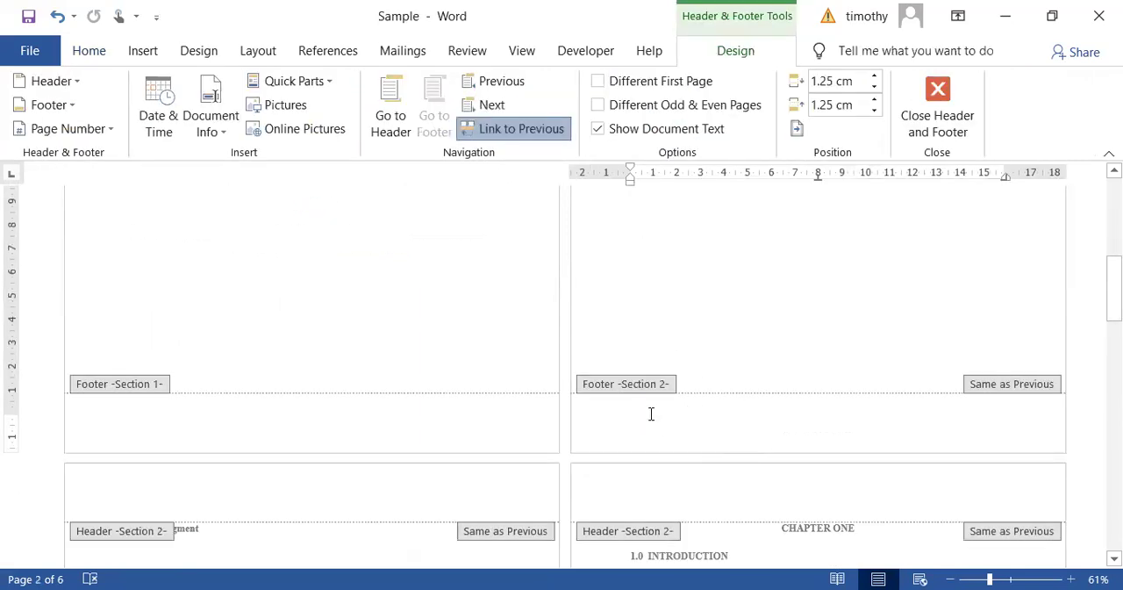
click(110, 130)
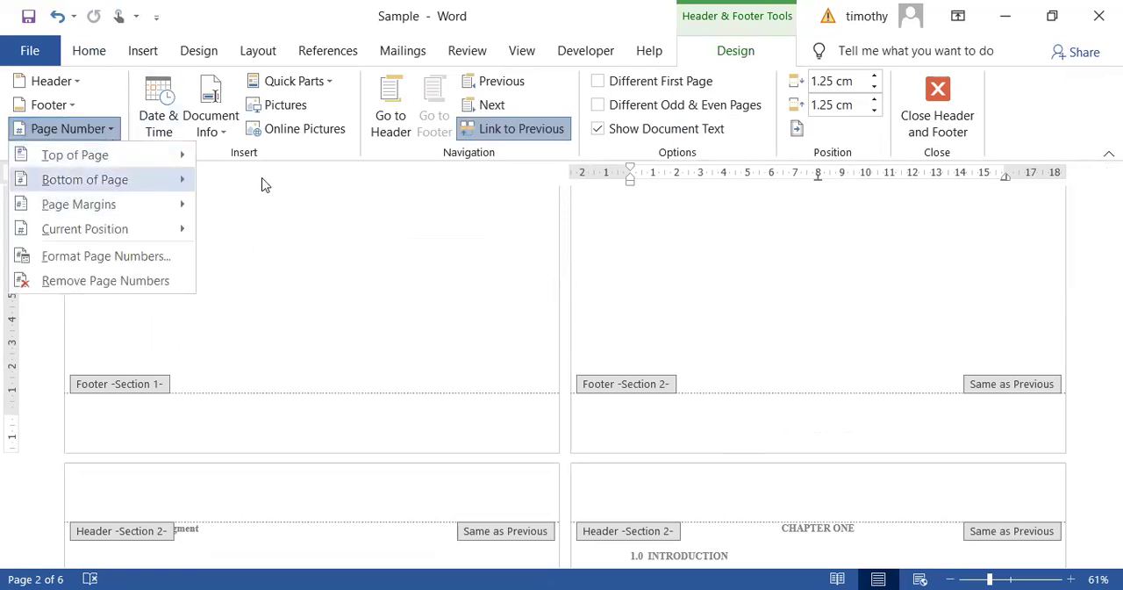
mouse_move(109, 179)
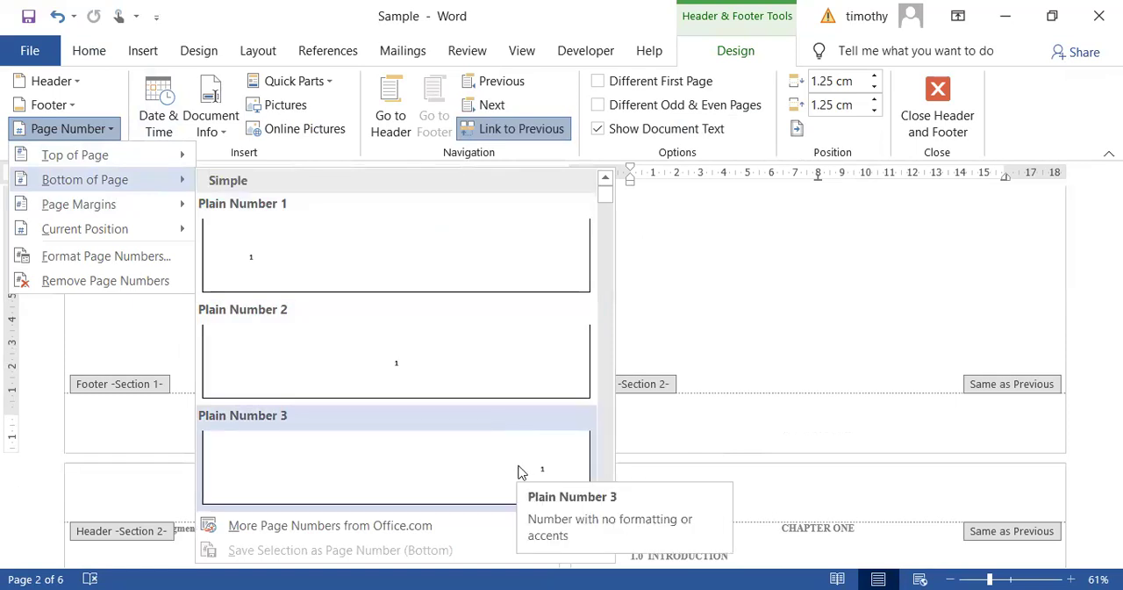
click(545, 455)
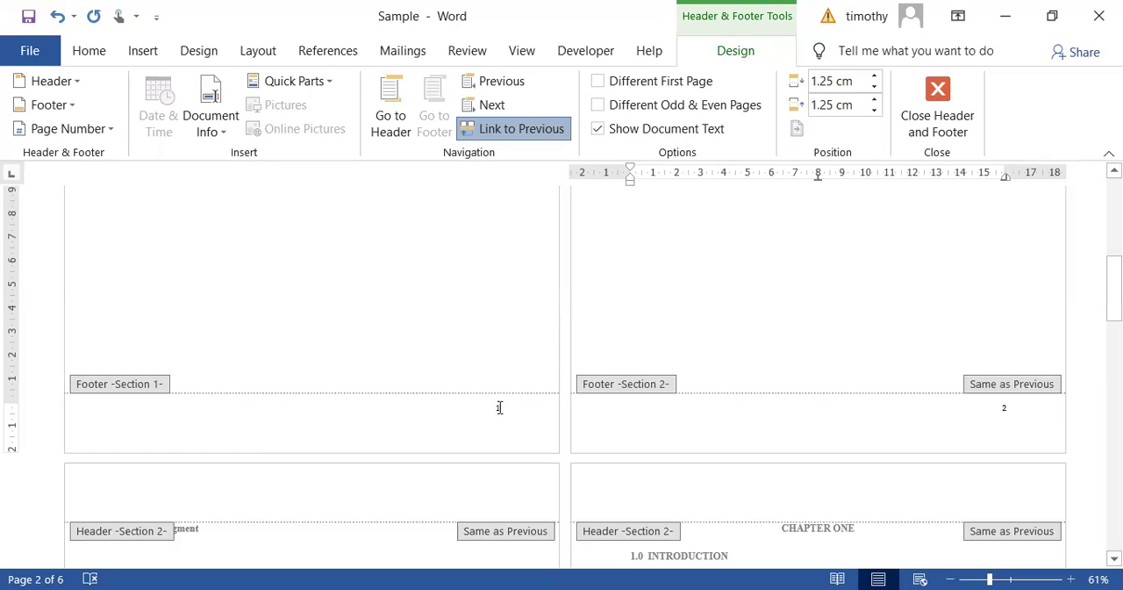
- Unlink the Section 2 footer from the previous section and remove the page number from the cover page's Section 1 footer
scroll(451, 237, up, 5)
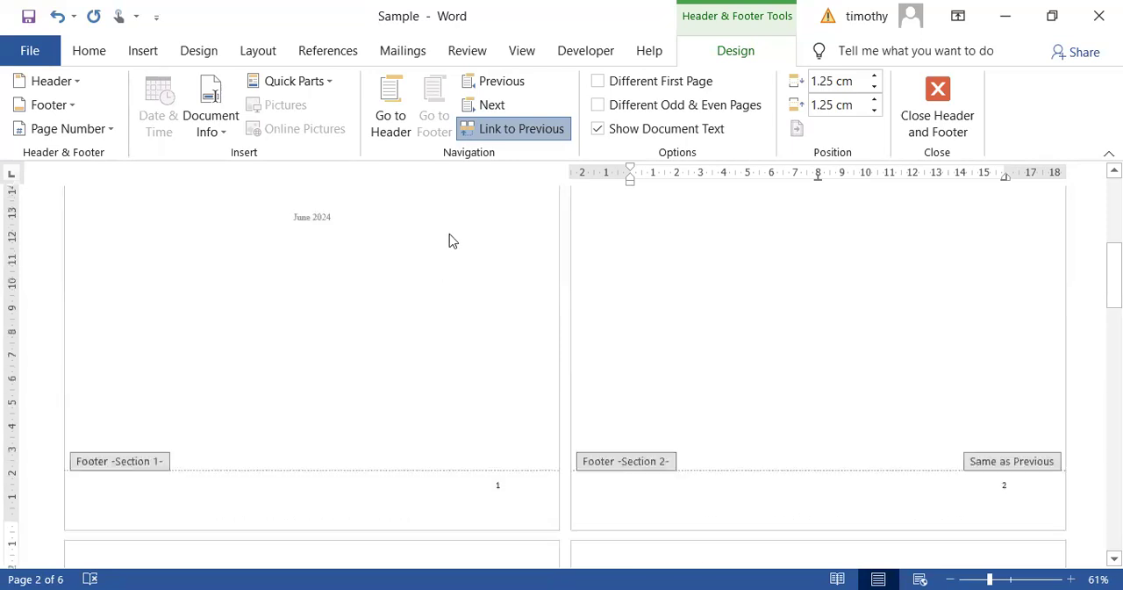
scroll(450, 237, down, 5)
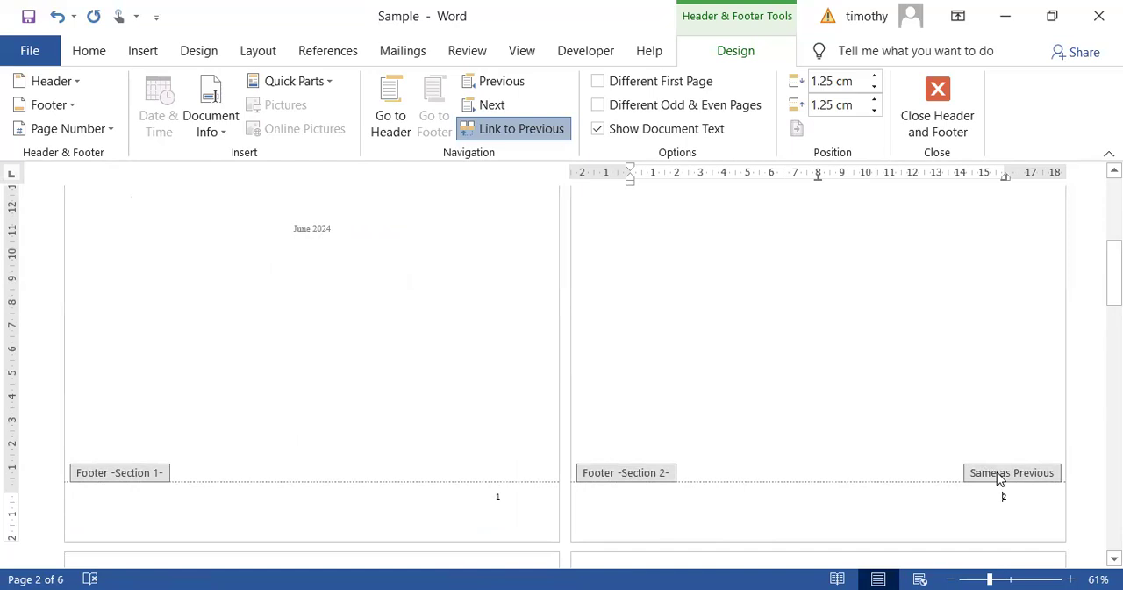
click(517, 135)
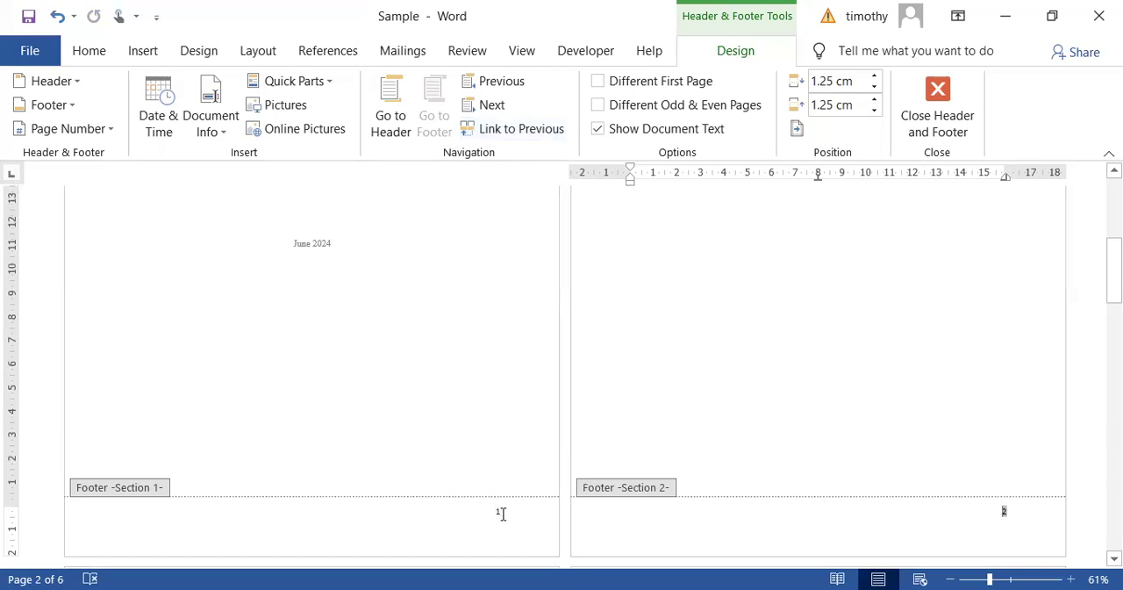
click(502, 513)
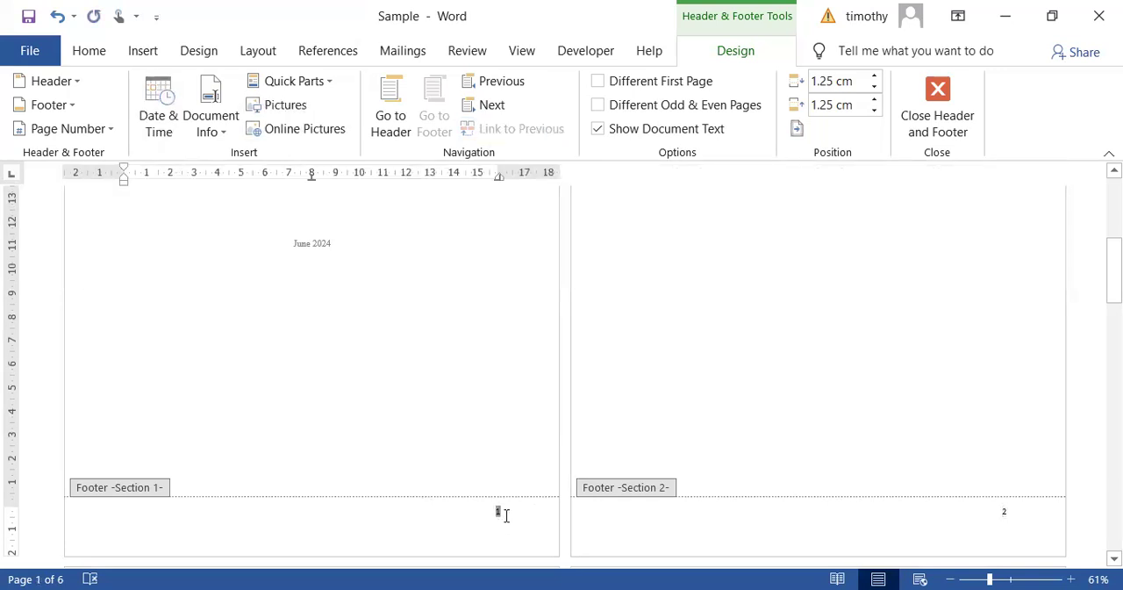
click(110, 132)
click(88, 283)
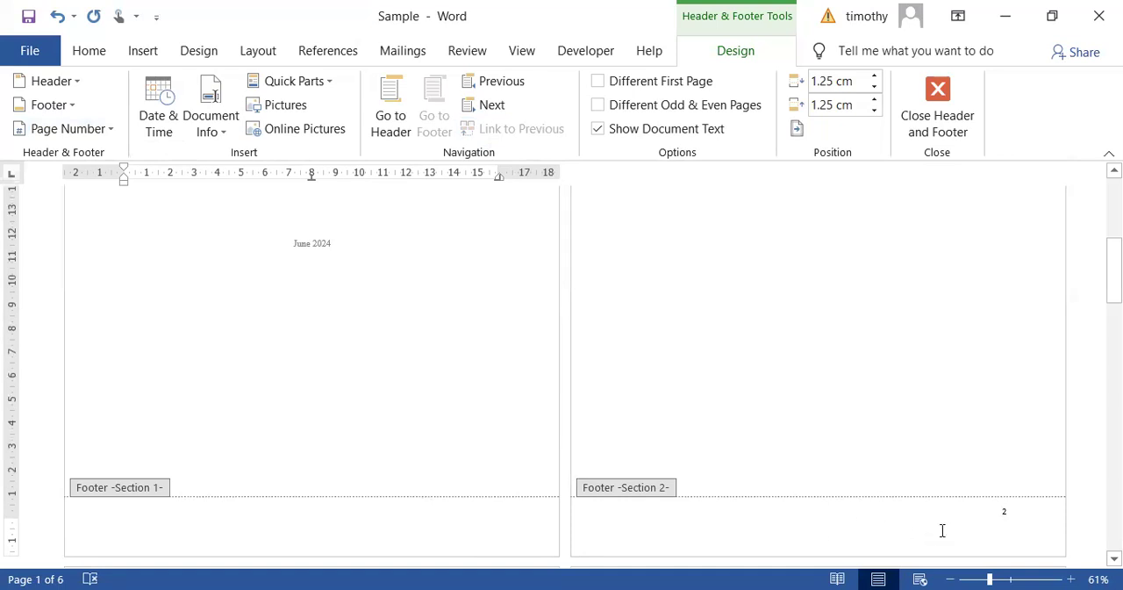
- Format the Section 2 page numbers as i, ii, iii starting at i, and return to the body text
click(1008, 521)
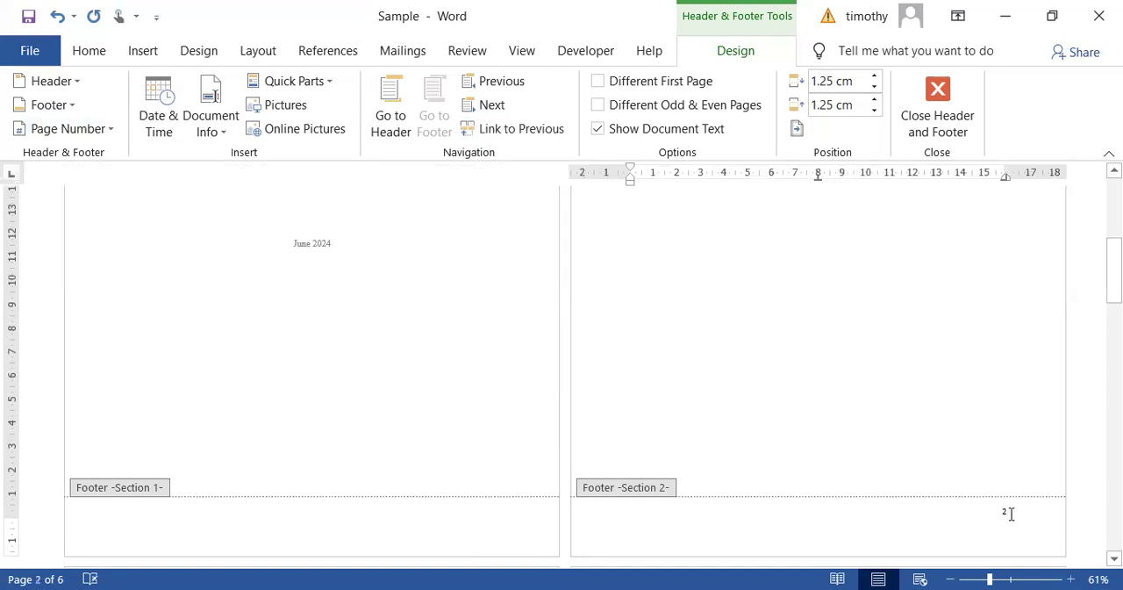
click(1004, 515)
double_click(1003, 514)
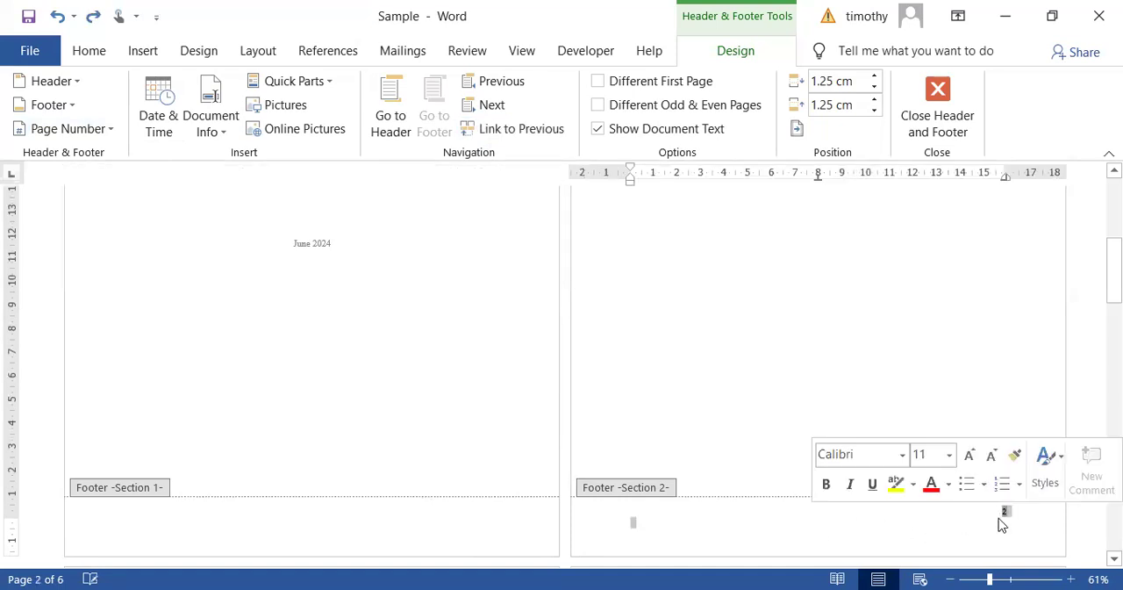
click(109, 133)
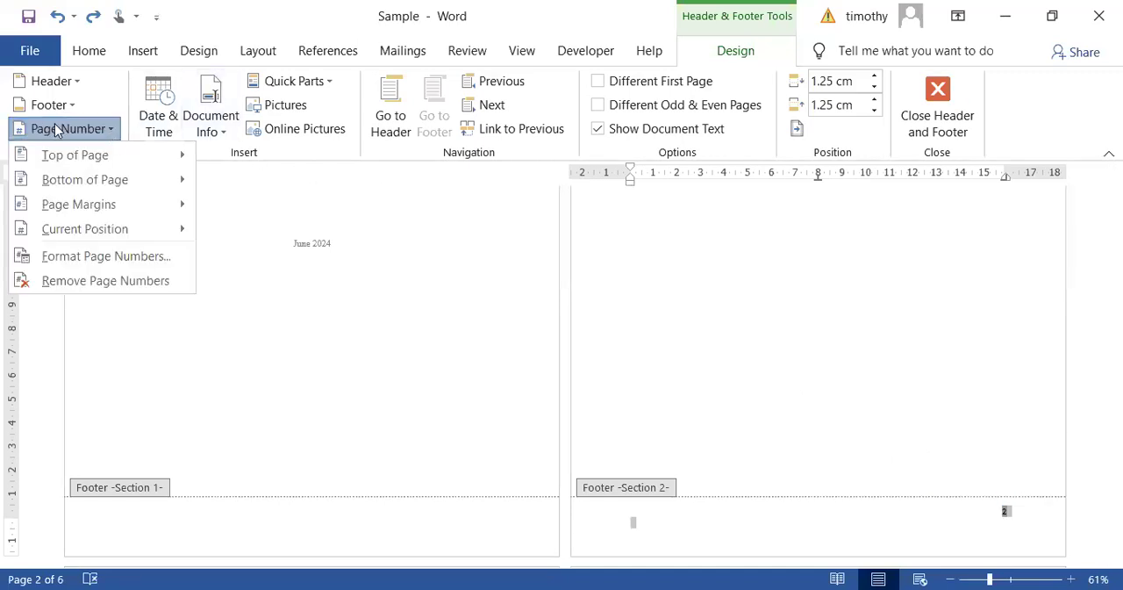
click(101, 257)
click(664, 165)
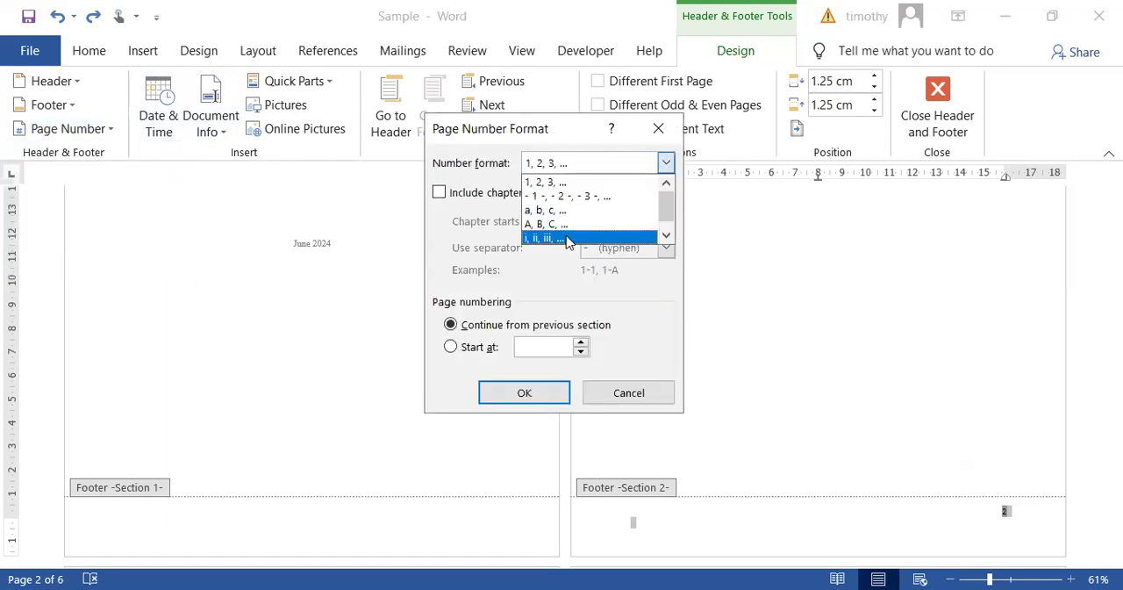
click(566, 239)
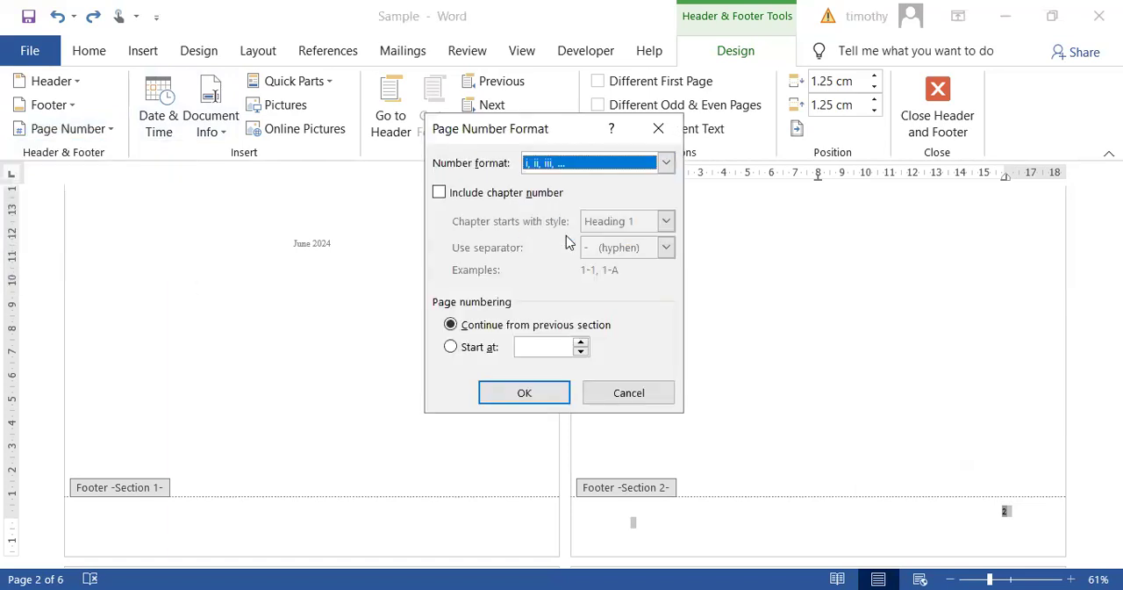
click(449, 349)
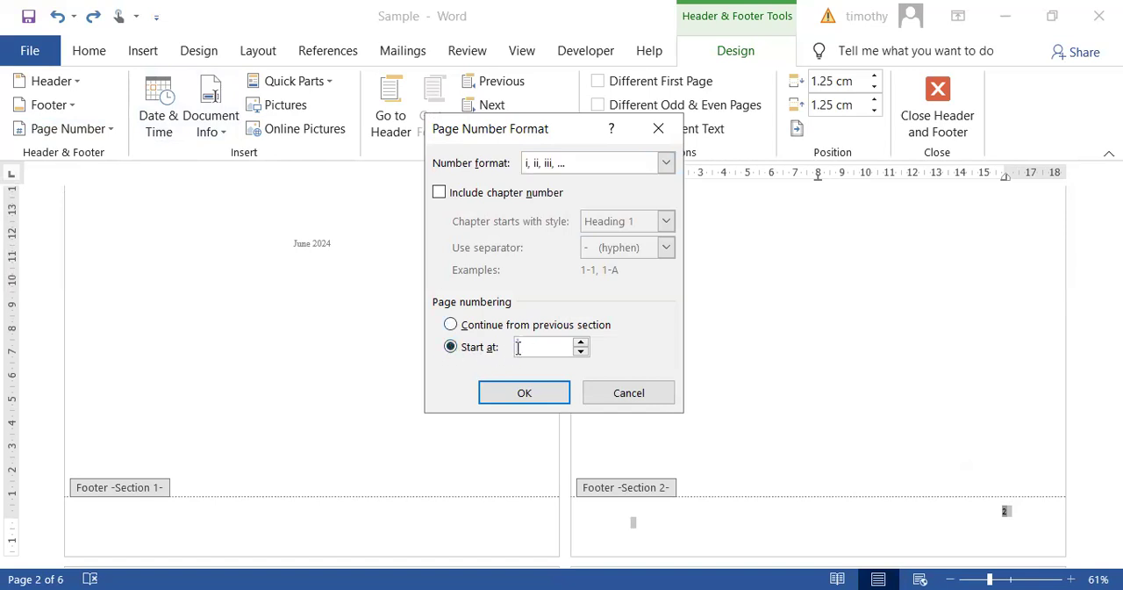
click(523, 394)
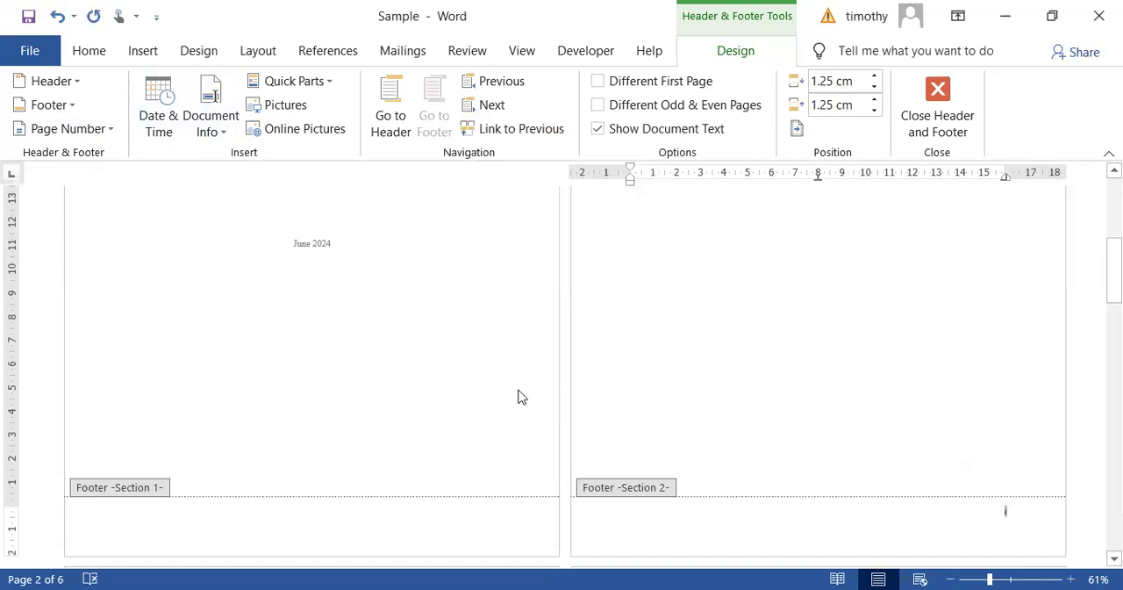
double_click(736, 351)
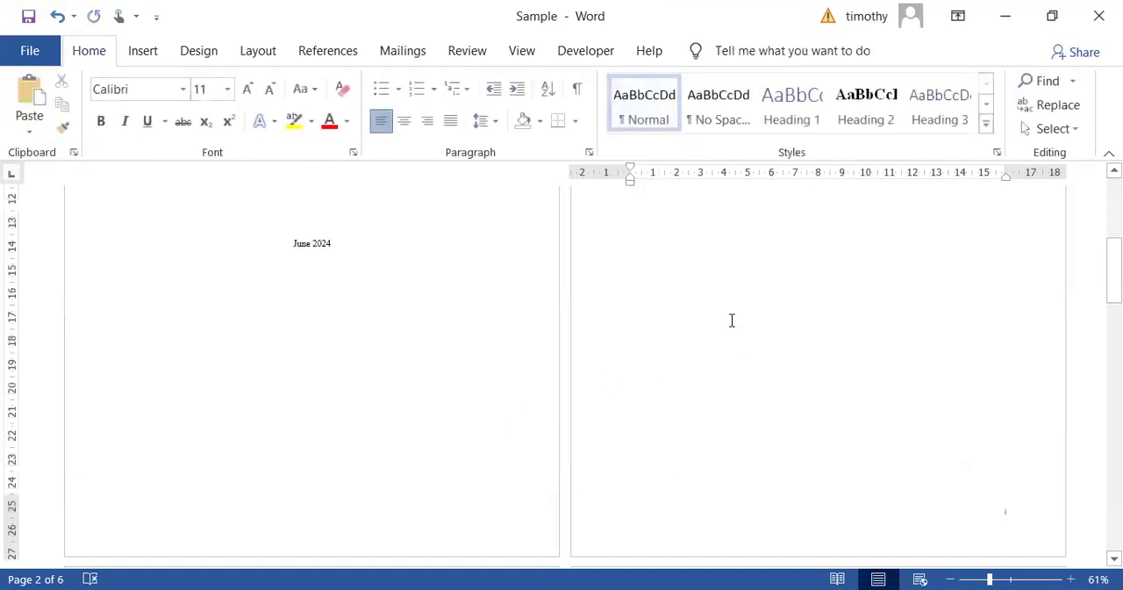
scroll(732, 321, down, 4)
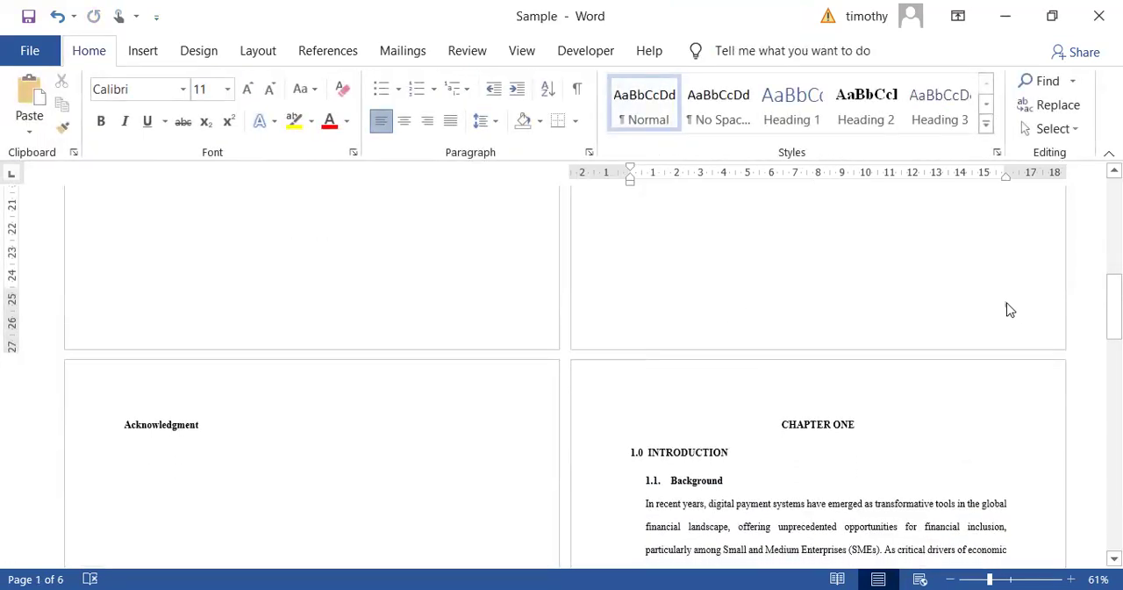
- Review the footer page numbers on the Acknowledgment page and the first Chapter One page
scroll(568, 393, down, 10)
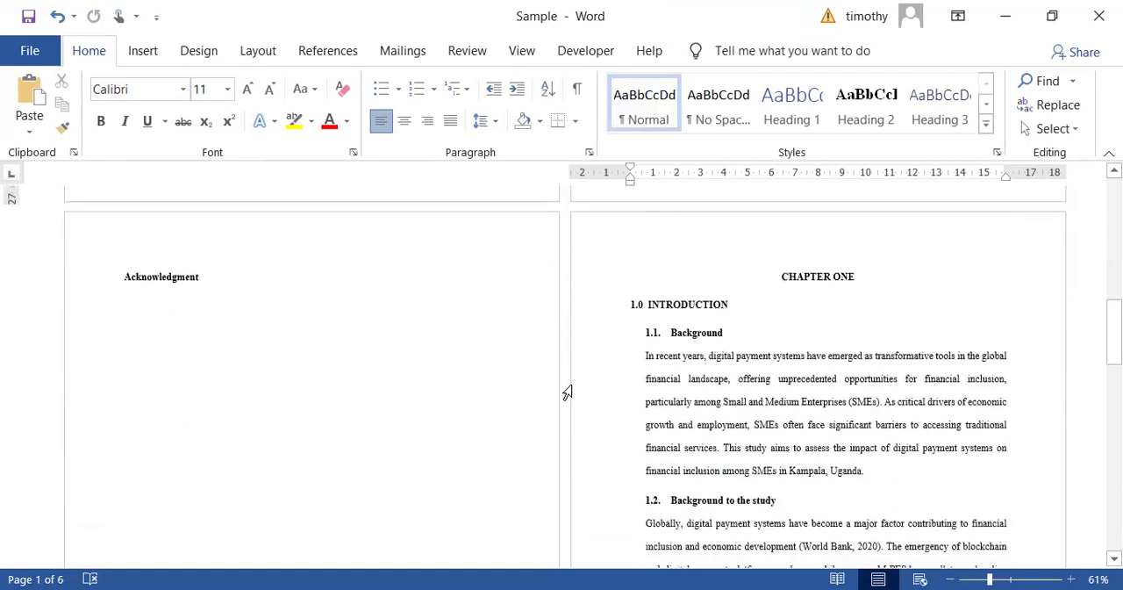
scroll(570, 388, down, 3)
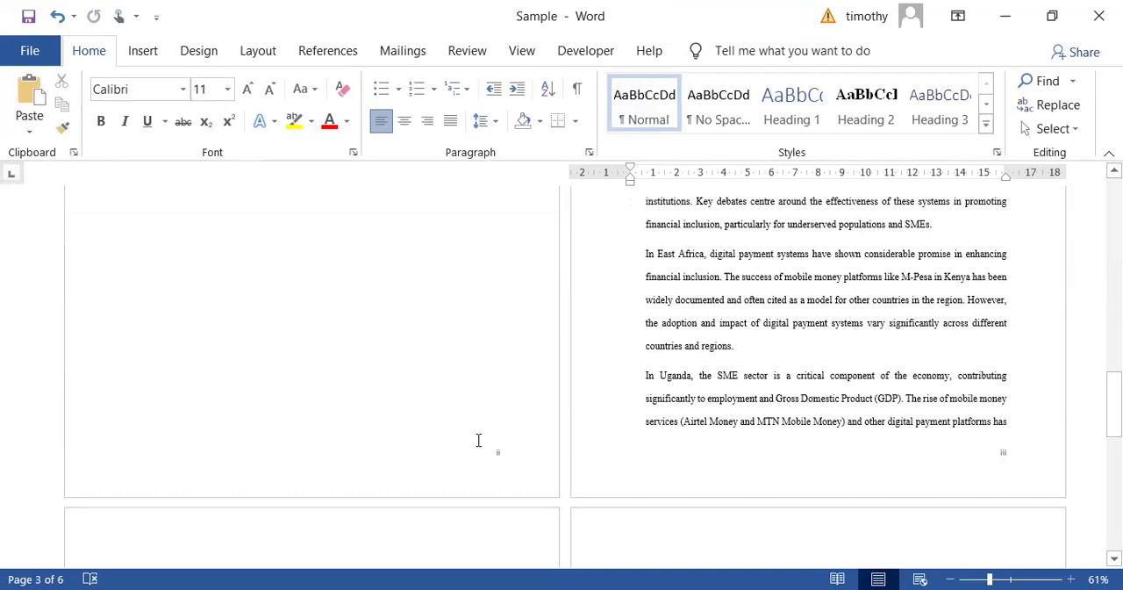
scroll(857, 291, up, 10)
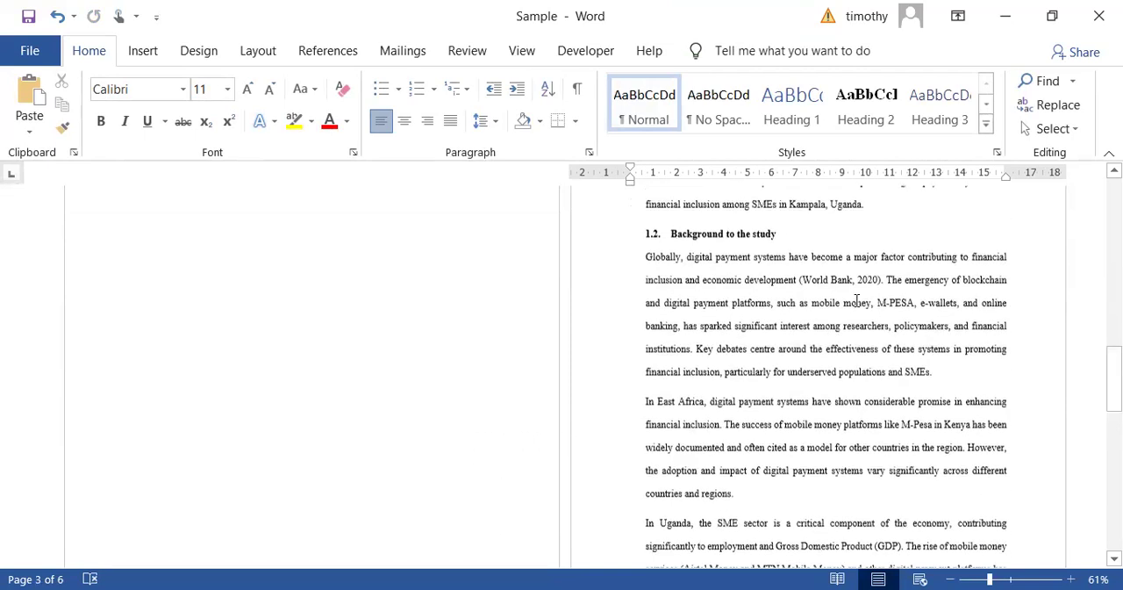
scroll(820, 429, down, 7)
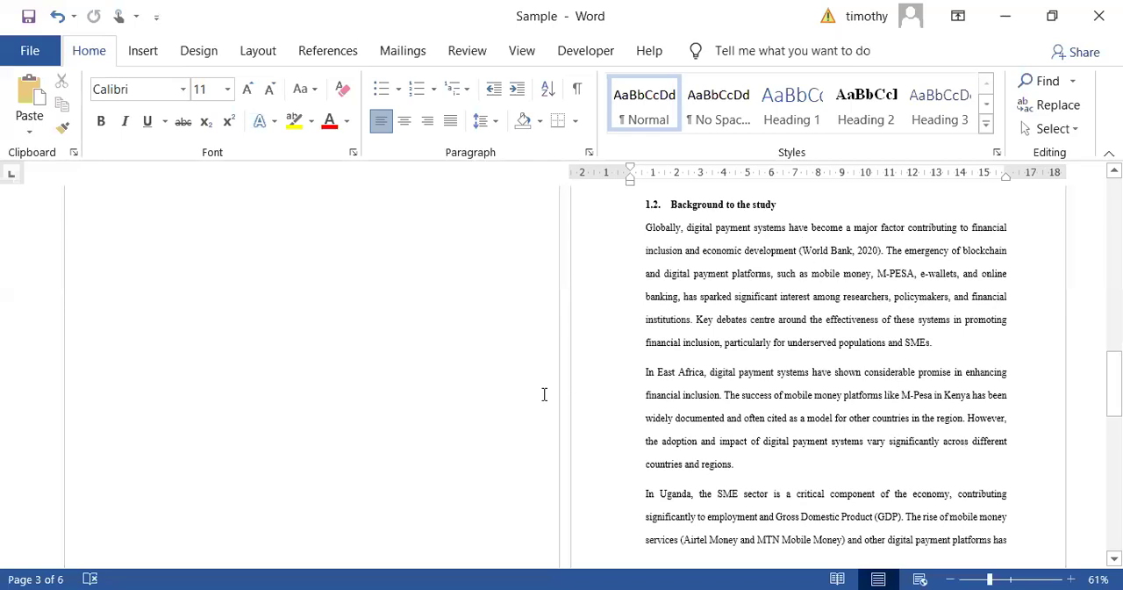
scroll(544, 394, down, 3)
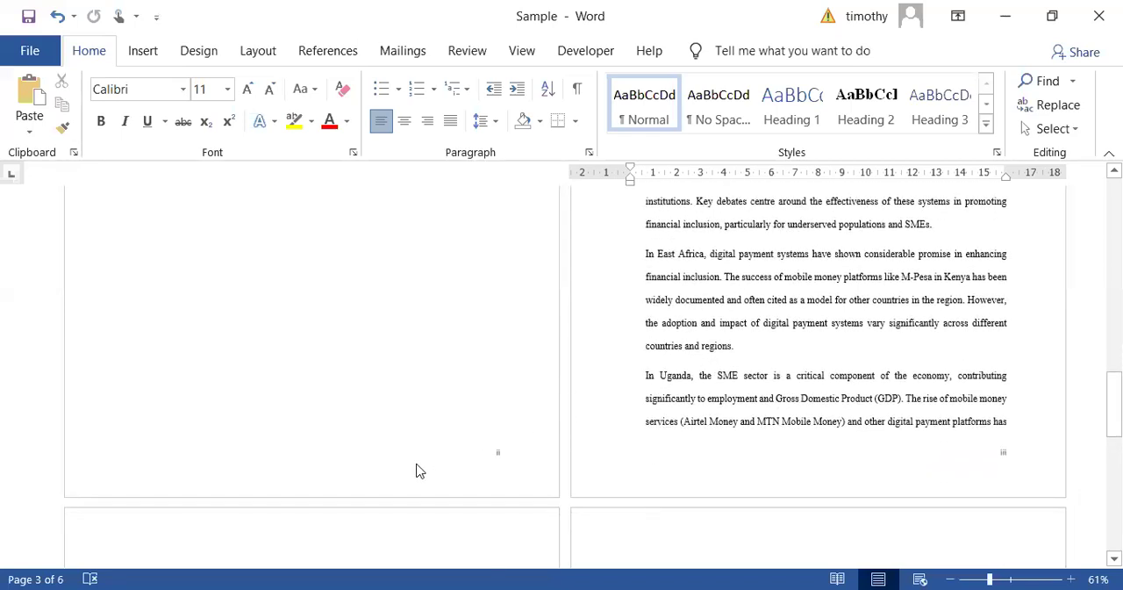
click(301, 389)
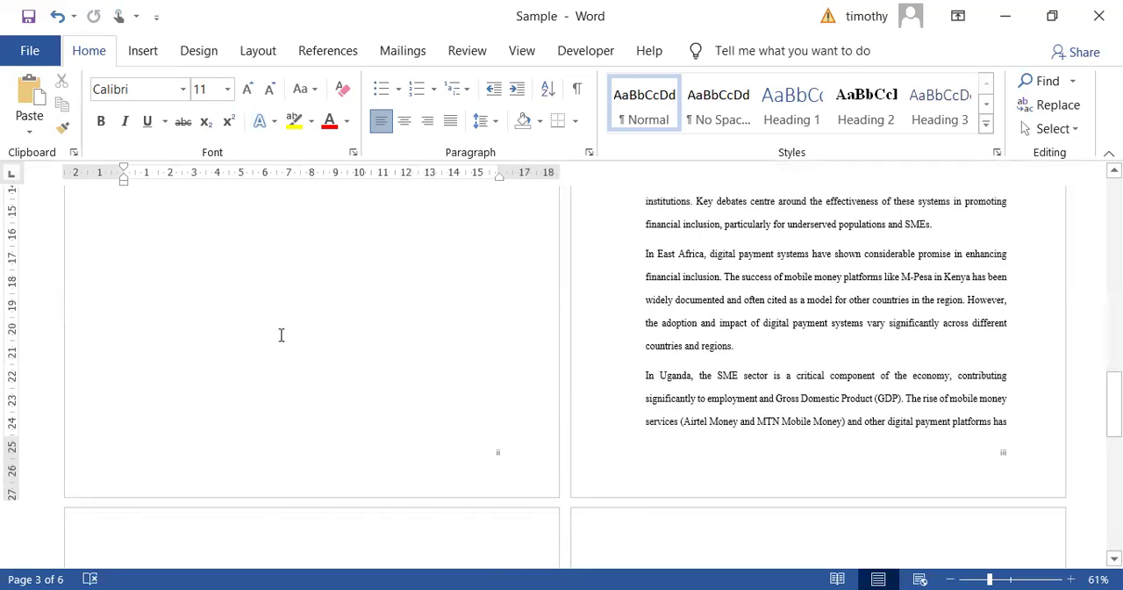
scroll(289, 355, up, 10)
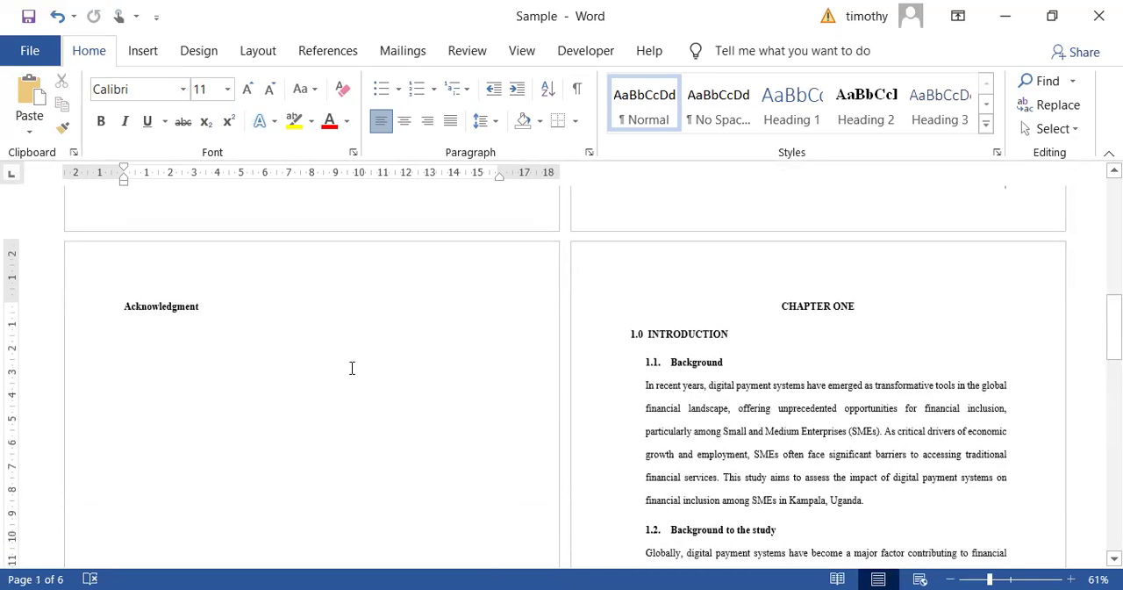
- Insert a section break at the end of the Acknowledgment page and delete the blank line above the CHAPTER ONE heading
scroll(352, 368, down, 10)
click(136, 400)
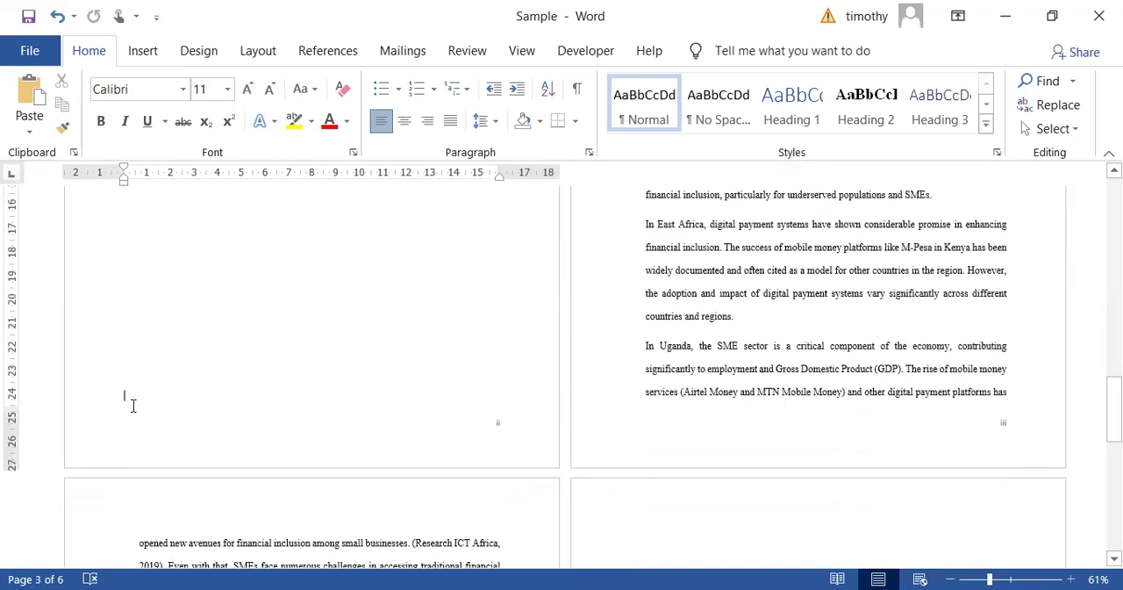
click(258, 50)
click(275, 90)
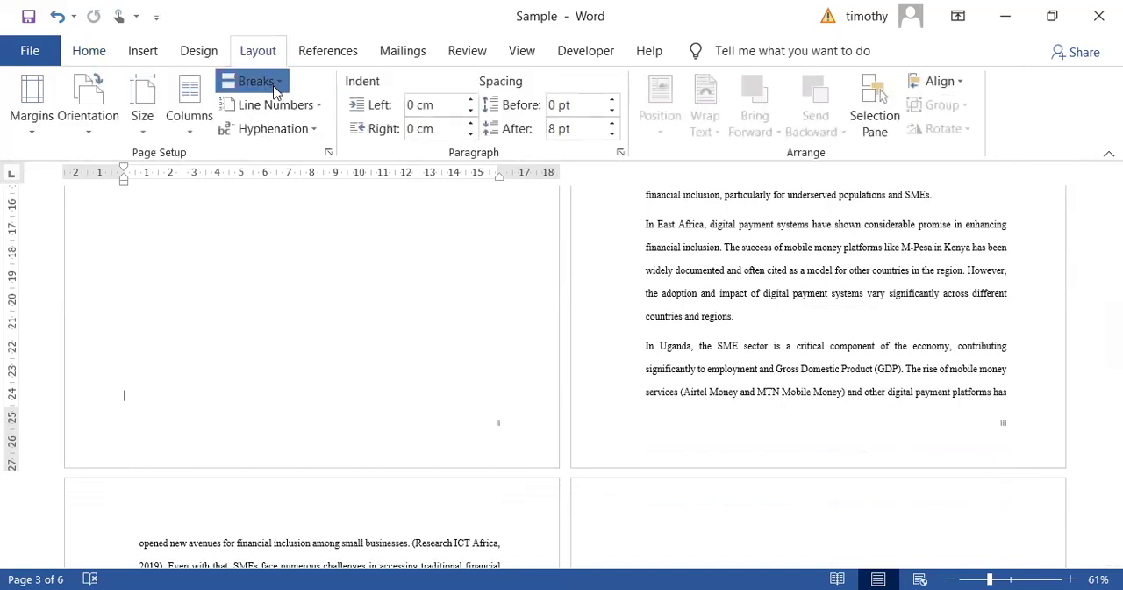
click(318, 367)
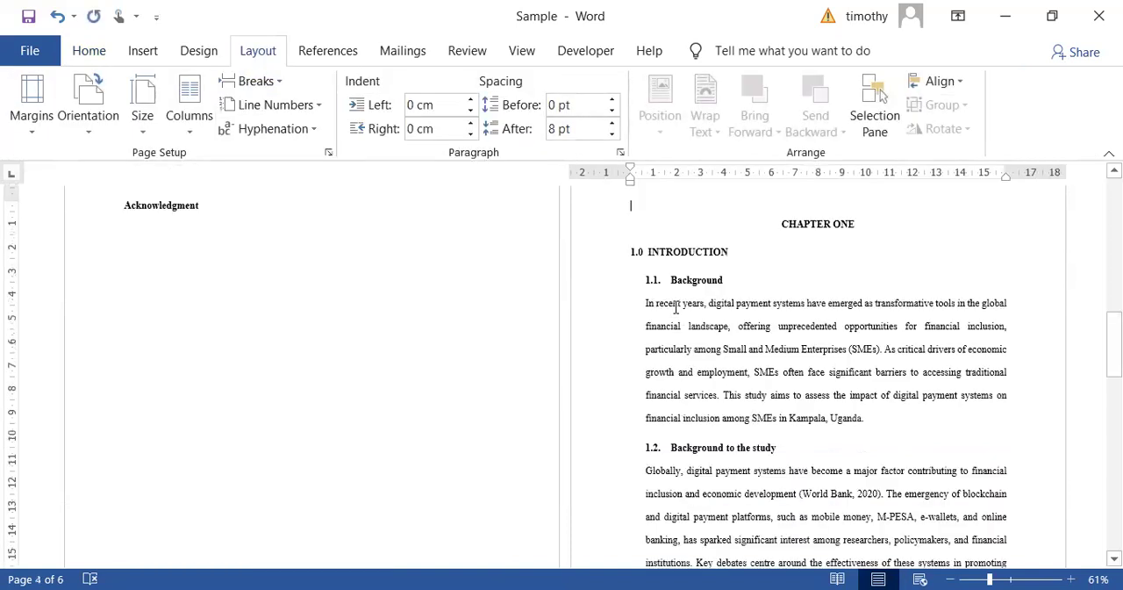
drag(630, 272, 637, 288)
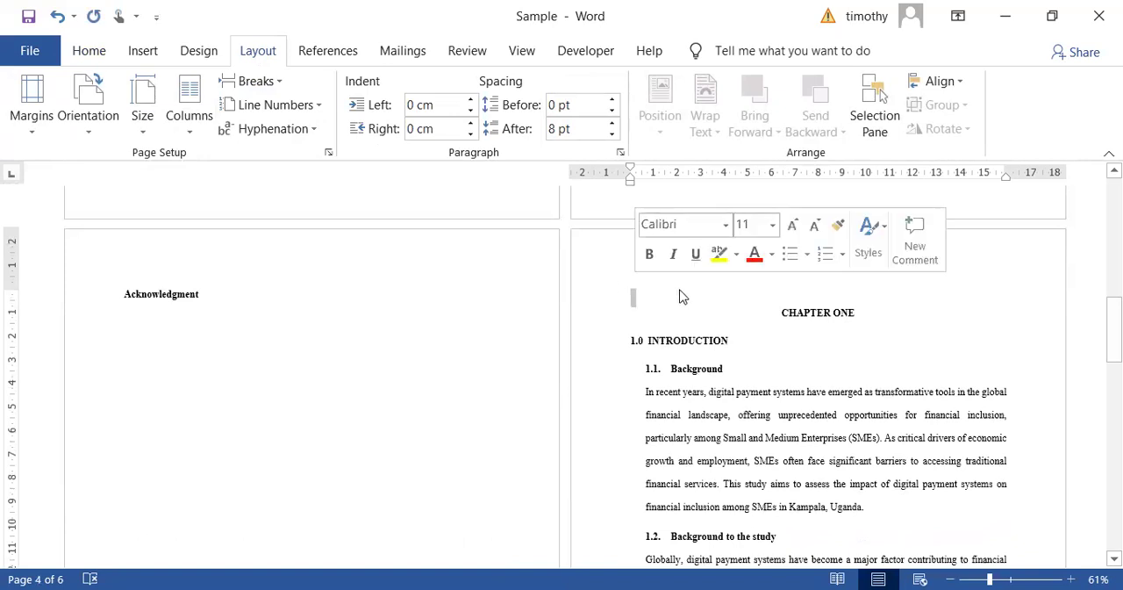
key(Delete)
- Open the footer of the first Chapter One page and unlink the Section 3 footer from the previous section
scroll(718, 299, down, 10)
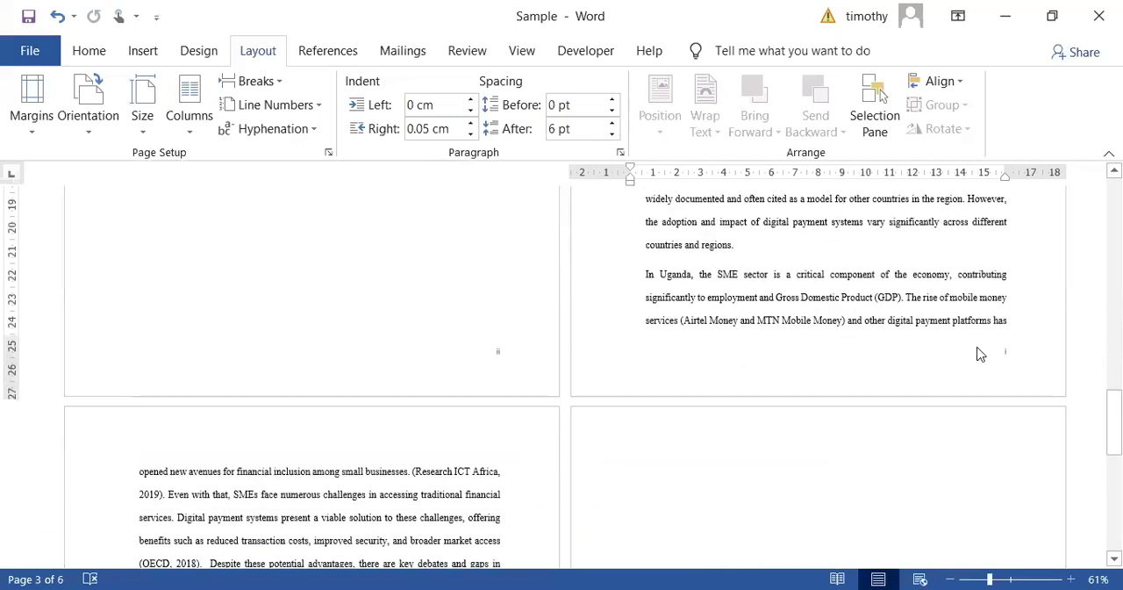
double_click(727, 379)
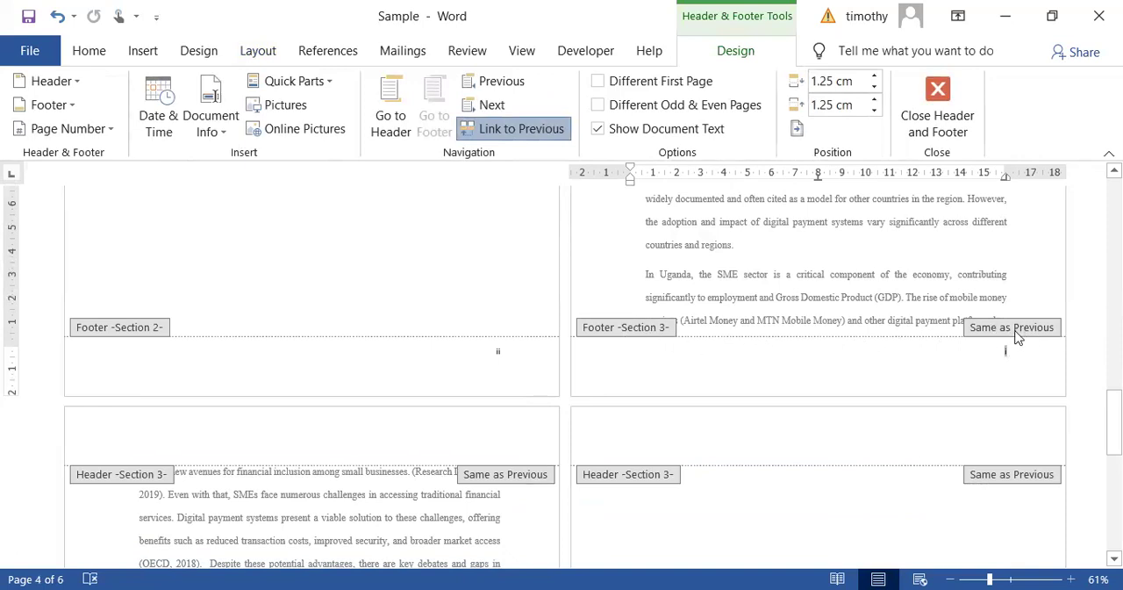
click(525, 129)
- Format the Section 3 page numbers as 1, 2, 3 starting at 1, and return to the body text
right_click(1004, 510)
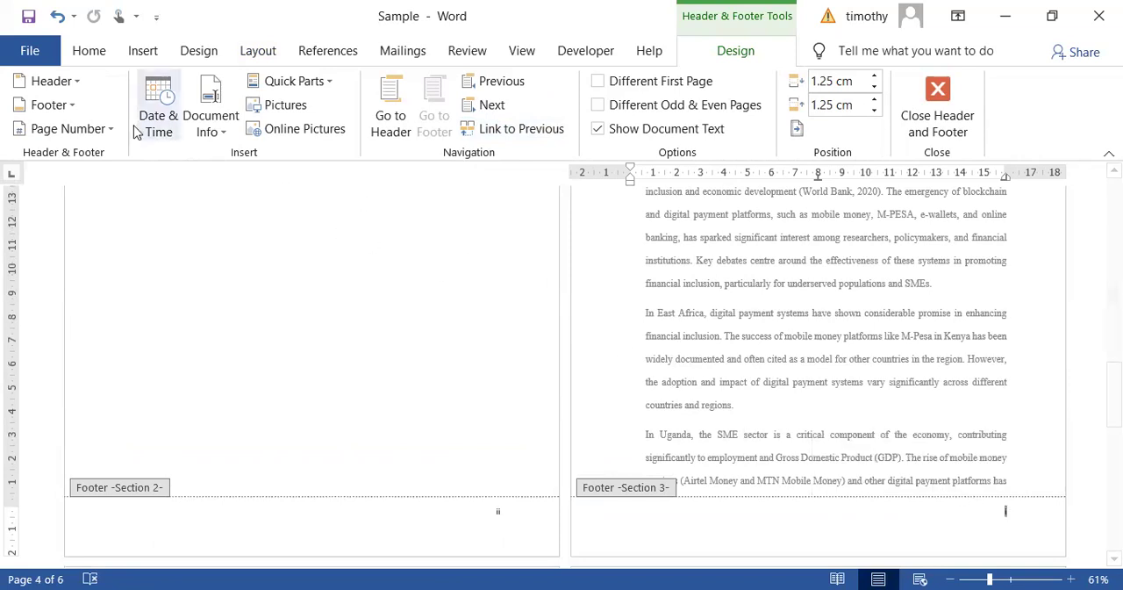
click(108, 130)
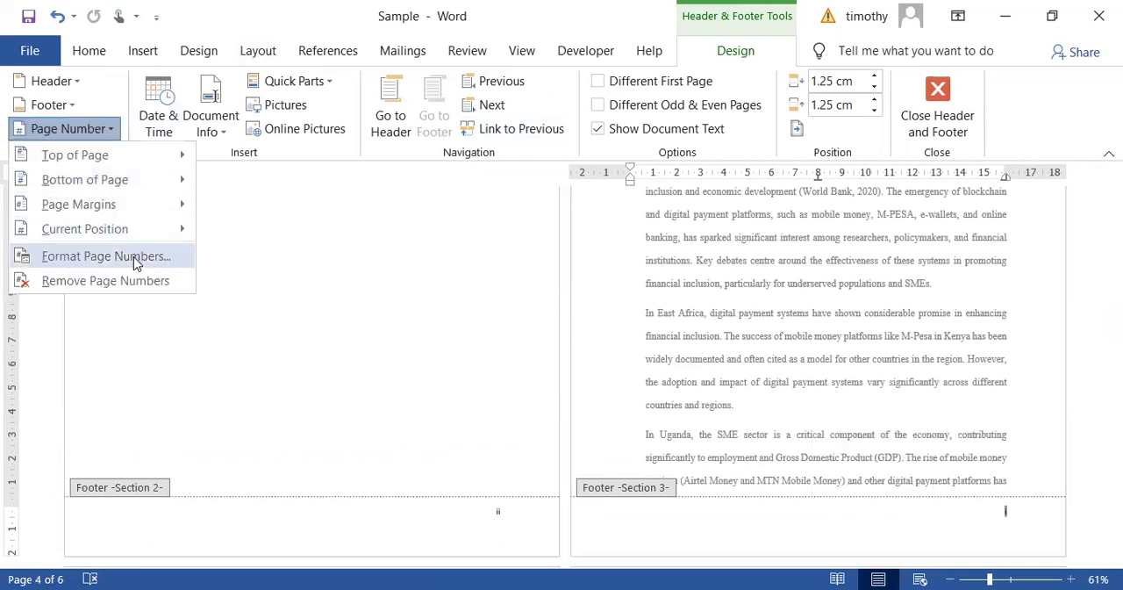
click(134, 258)
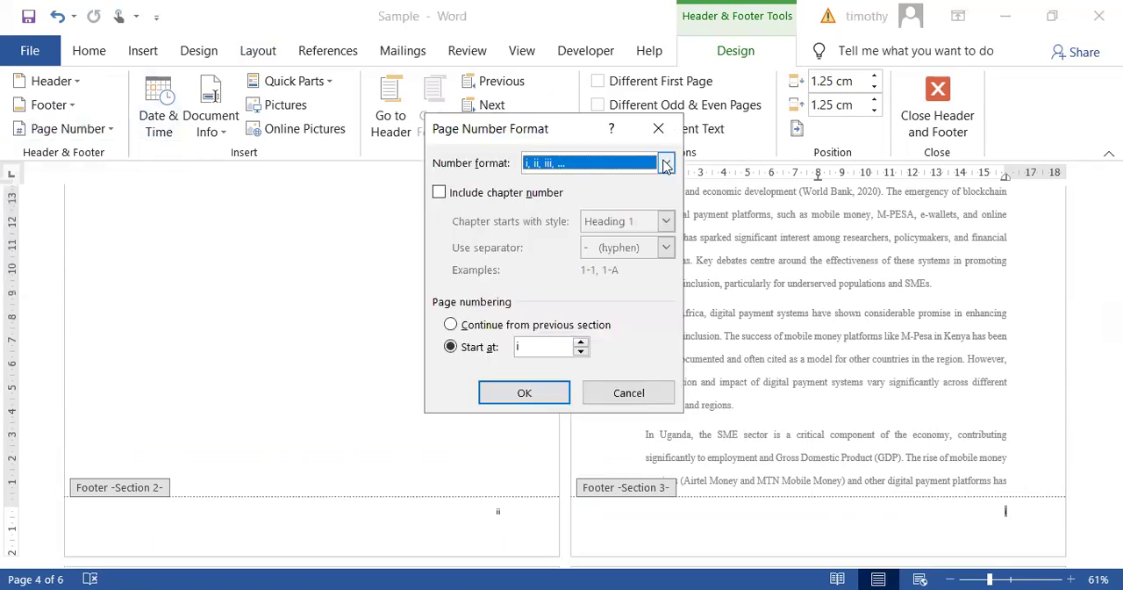
key(alt+Down)
click(614, 186)
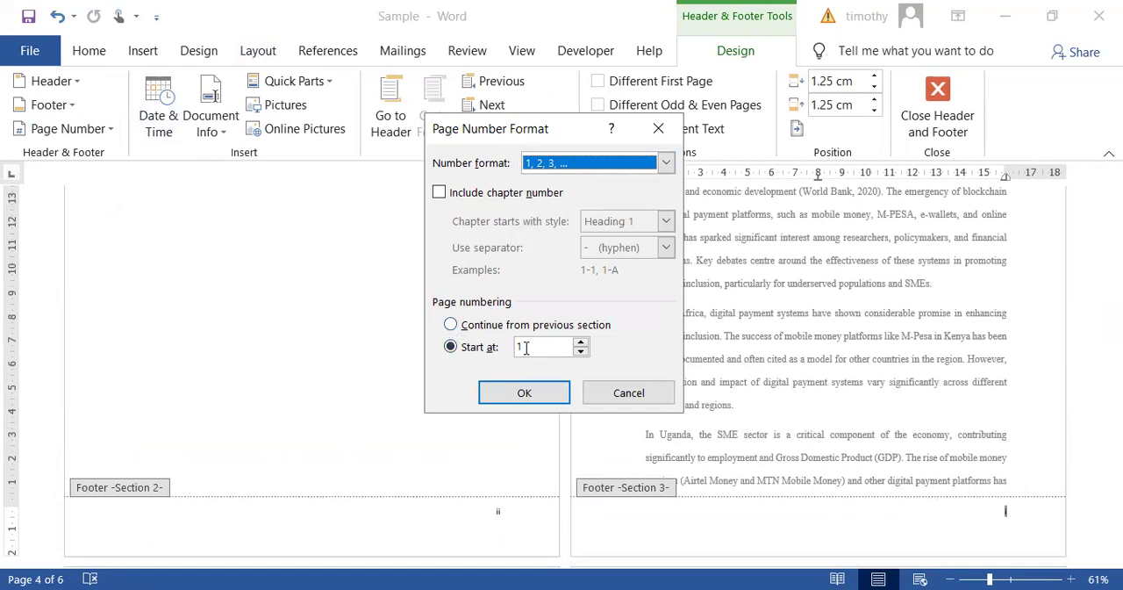
click(524, 392)
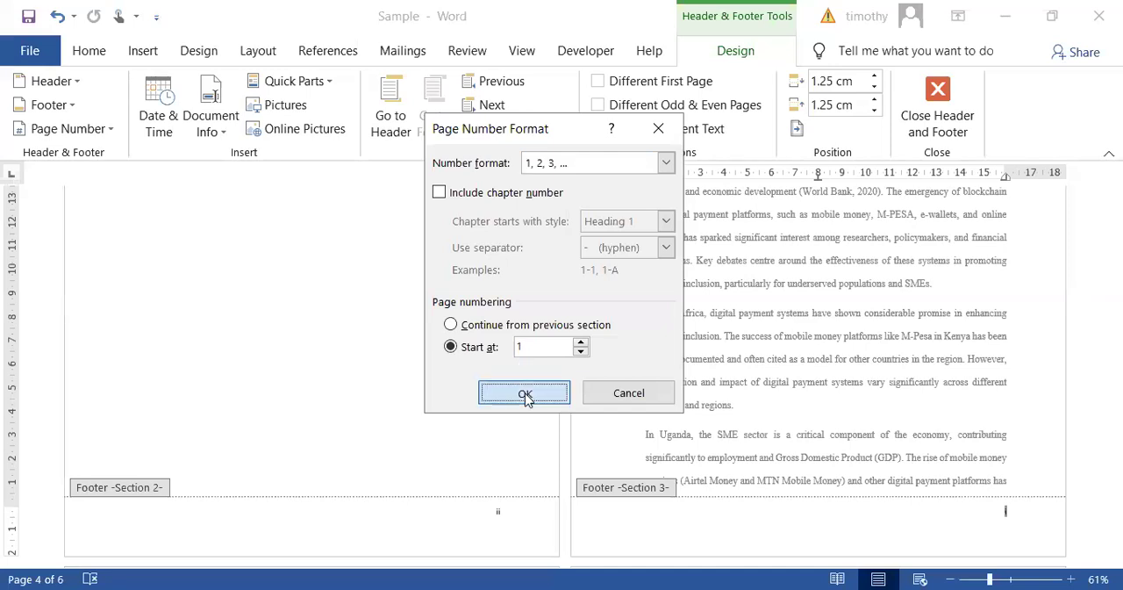
double_click(851, 379)
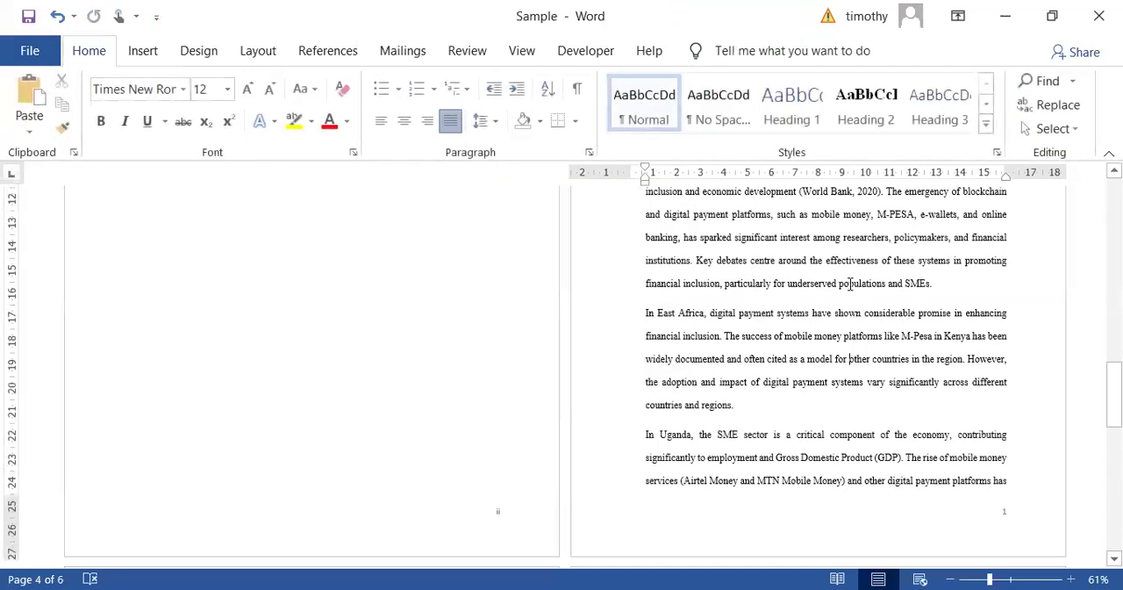
- Check the numbers on the remaining Chapter One pages, then show one page across and enlarge the view to 72%
scroll(805, 412, down, 10)
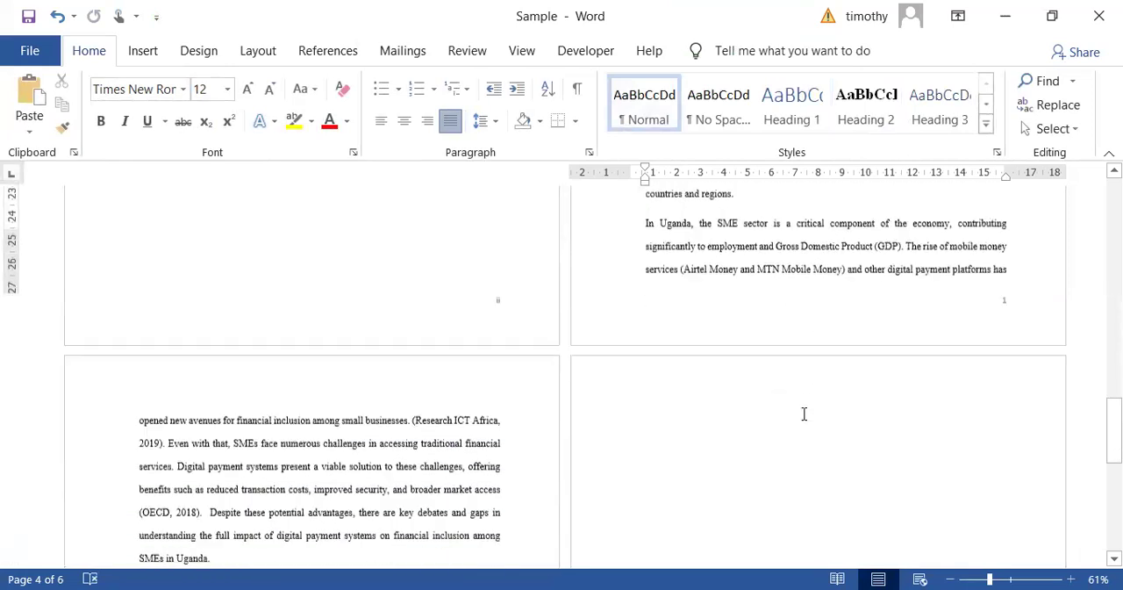
scroll(579, 463, down, 4)
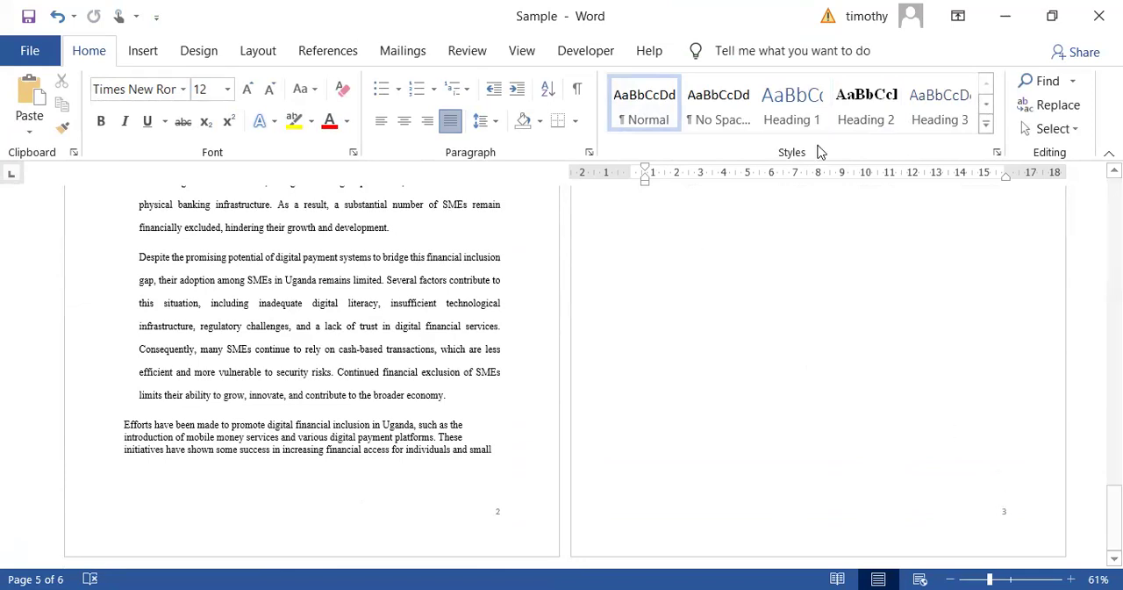
click(522, 52)
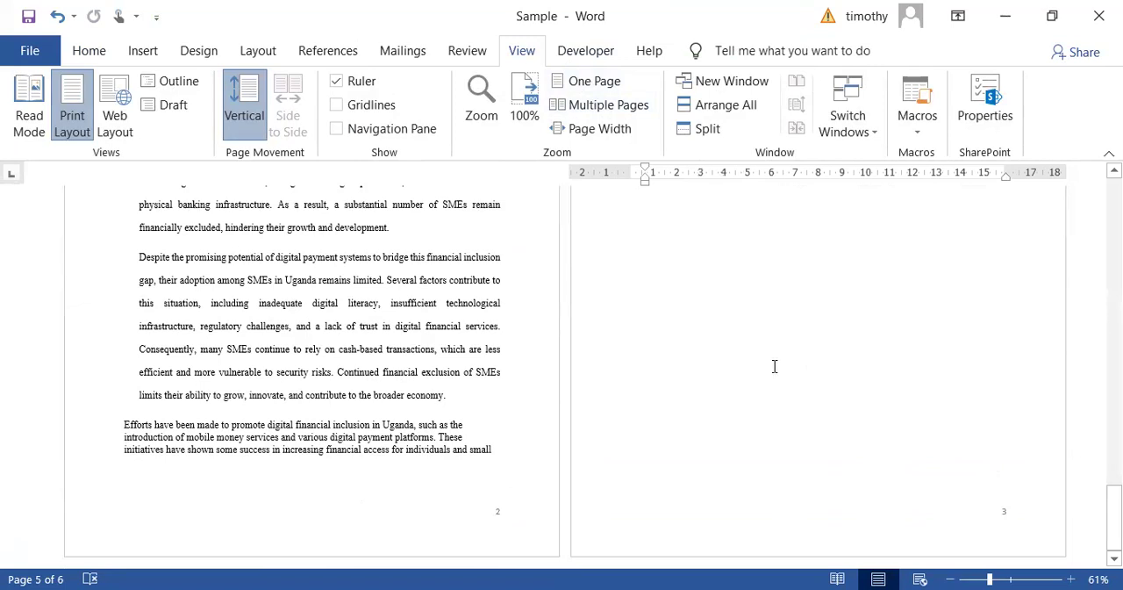
click(597, 81)
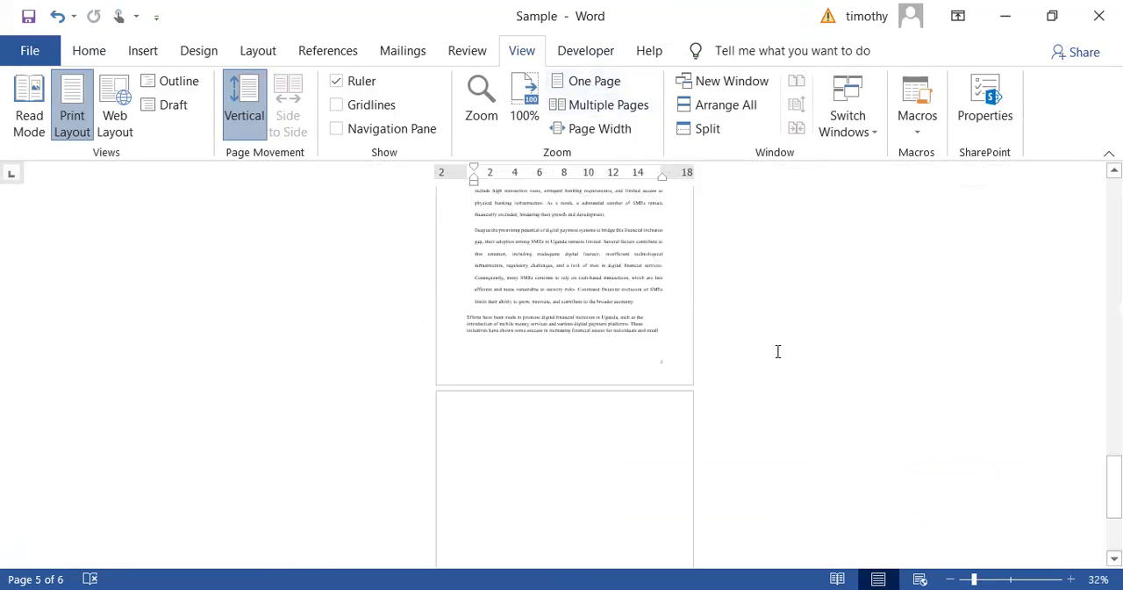
scroll(777, 351, up, 4)
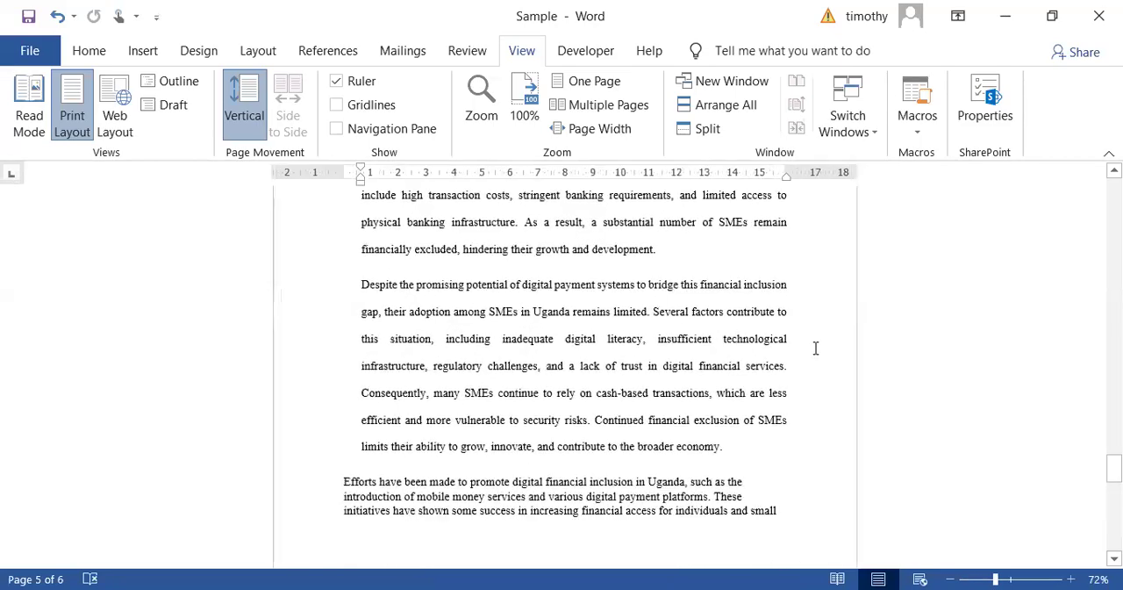
- Review the page numbering from the cover page through the Declaration, Acknowledgment and Chapter One pages
scroll(933, 371, up, 15)
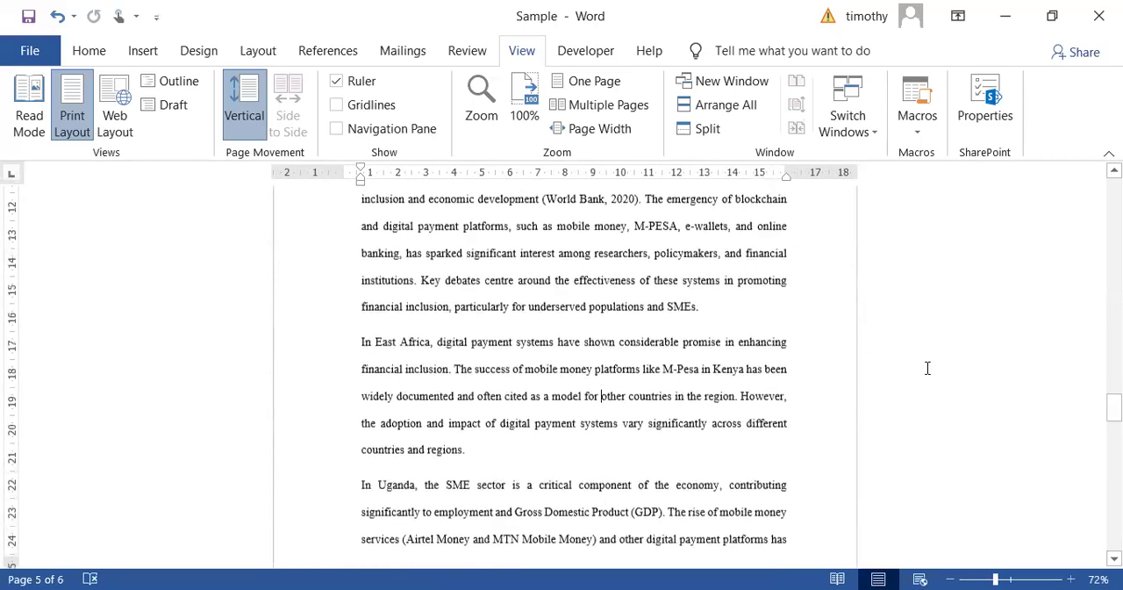
scroll(935, 369, up, 10)
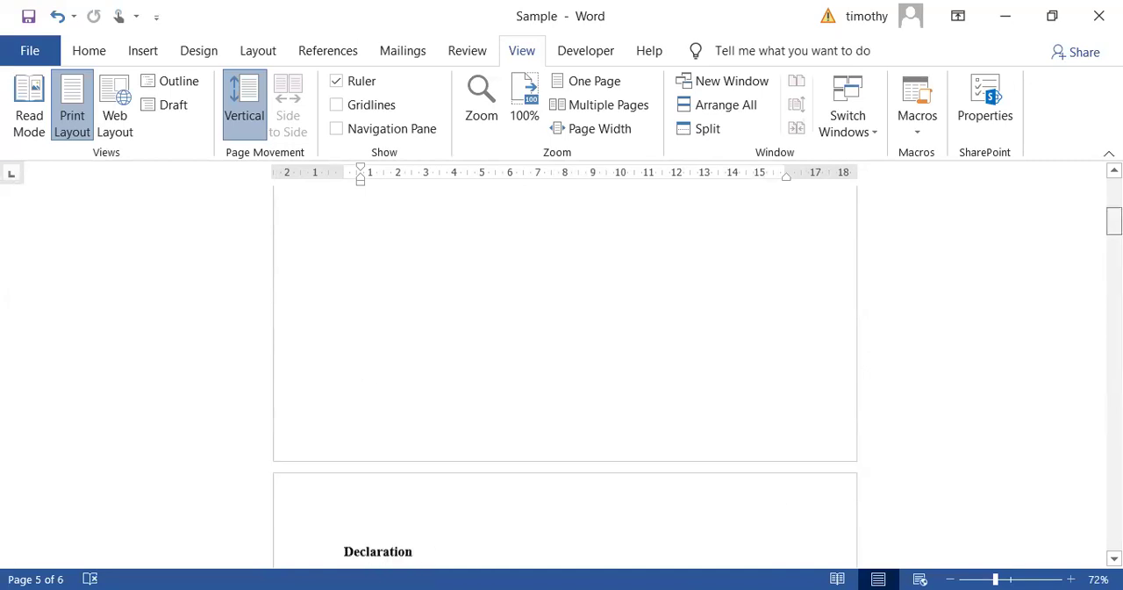
scroll(882, 369, up, 5)
scroll(798, 429, down, 6)
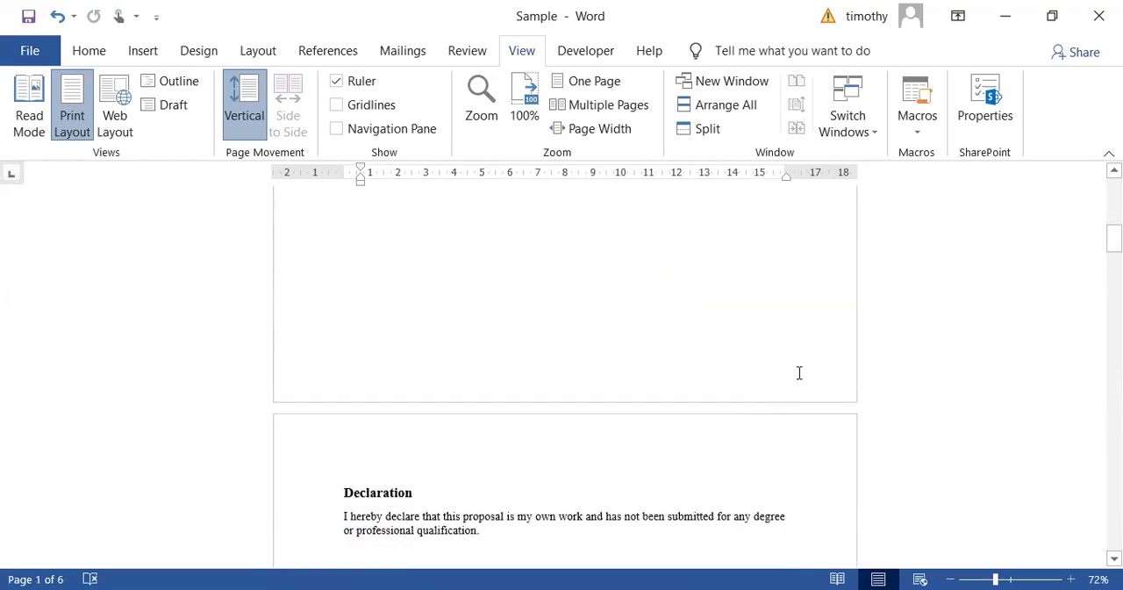
scroll(809, 439, down, 7)
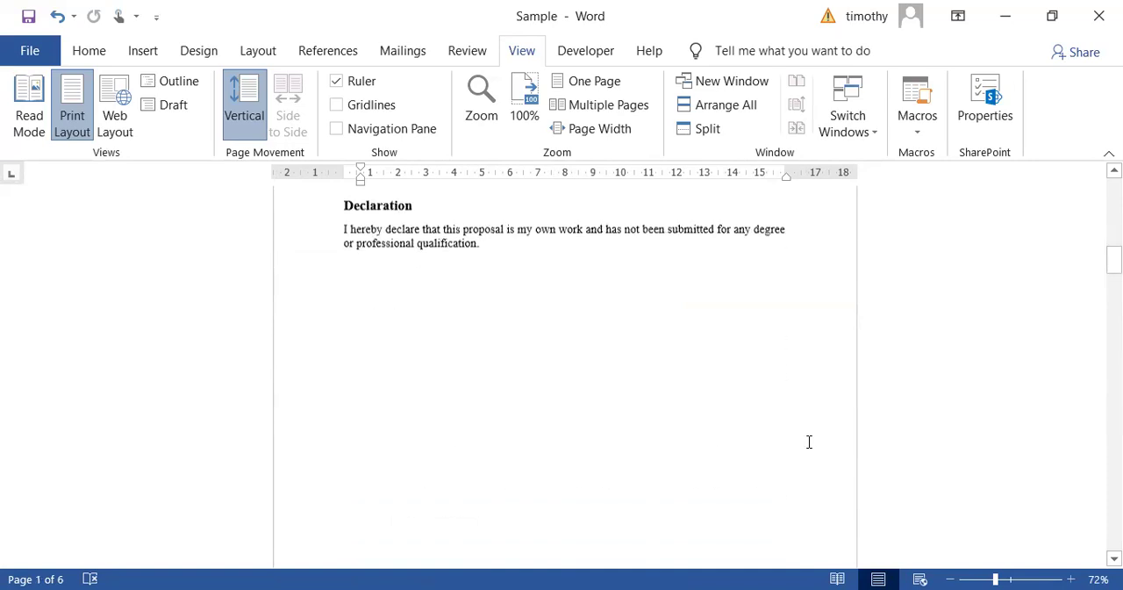
scroll(809, 440, down, 3)
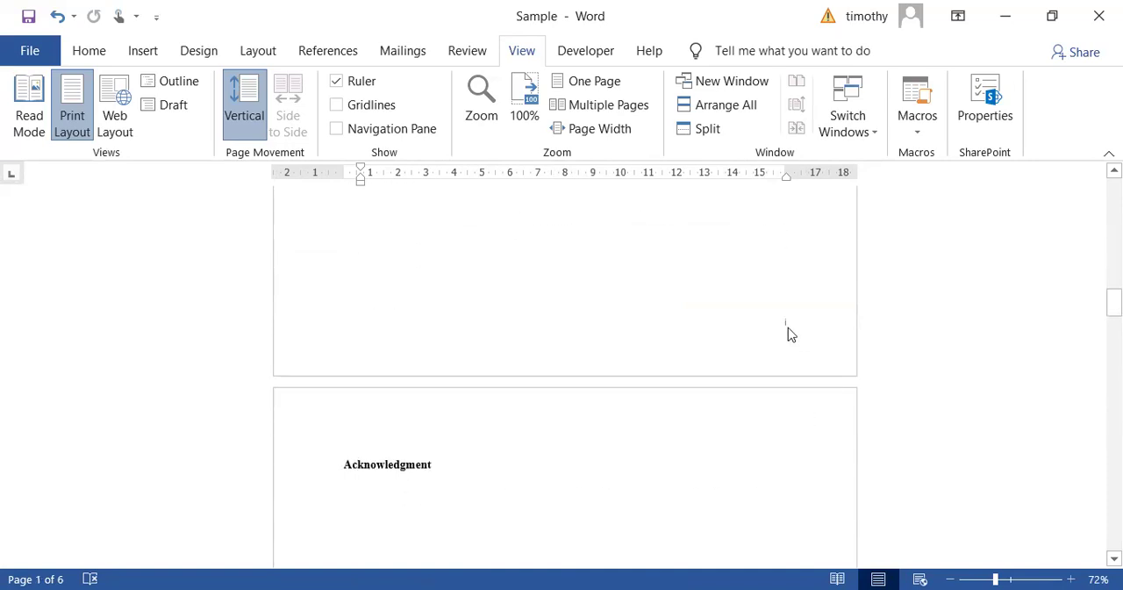
scroll(790, 430, down, 3)
scroll(794, 439, down, 6)
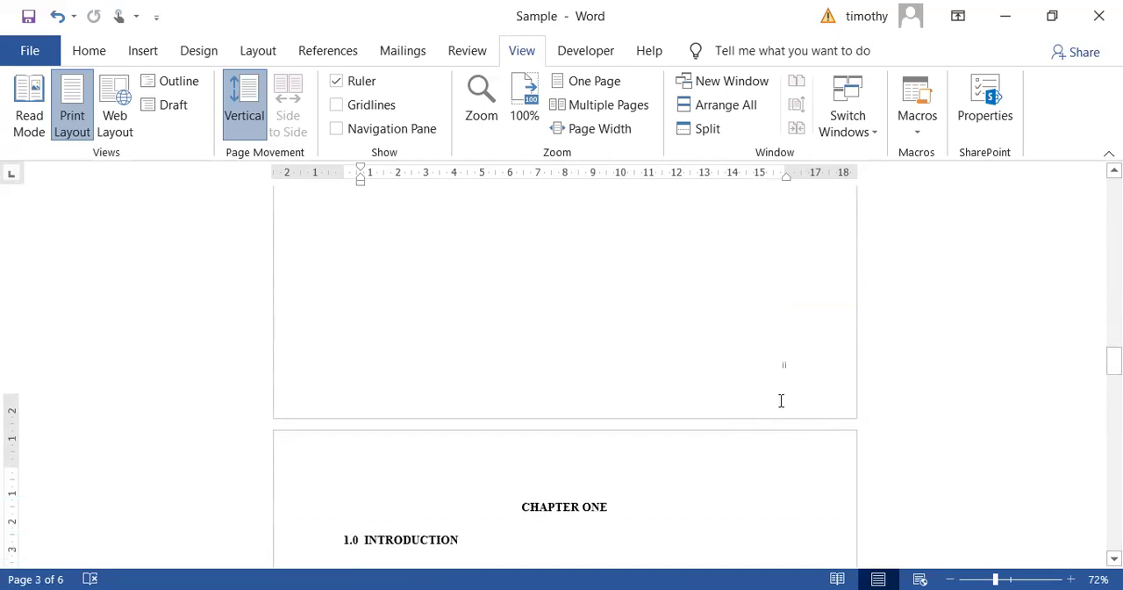
scroll(784, 395, down, 10)
scroll(784, 409, down, 10)
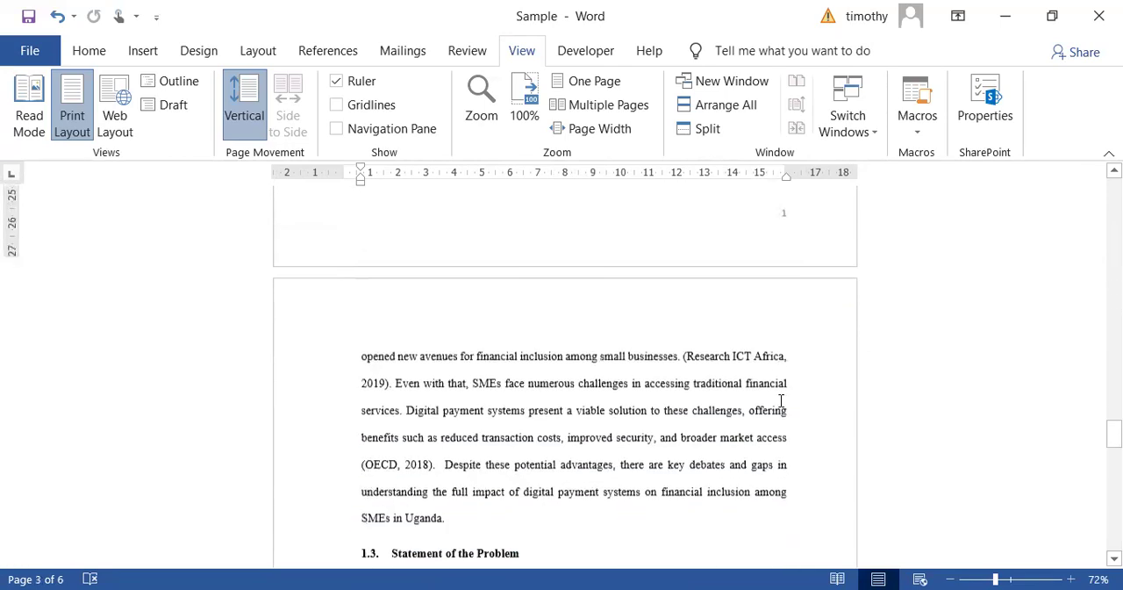
scroll(795, 462, down, 1)
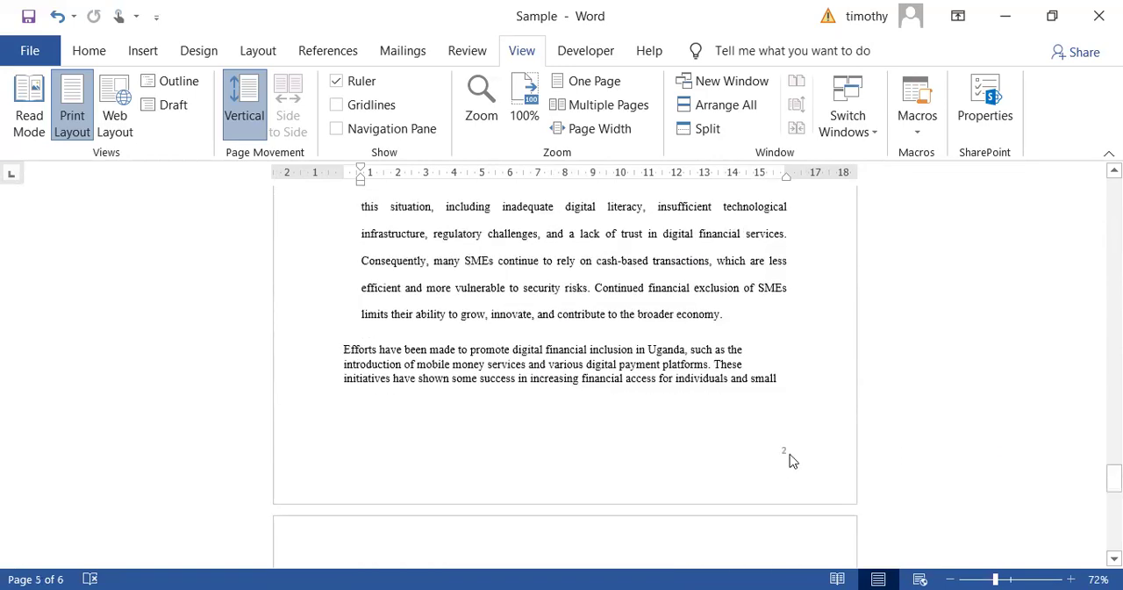
- Recheck the page numbers across Chapter One, and go back over the Declaration and Acknowledgment pages
scroll(744, 414, up, 10)
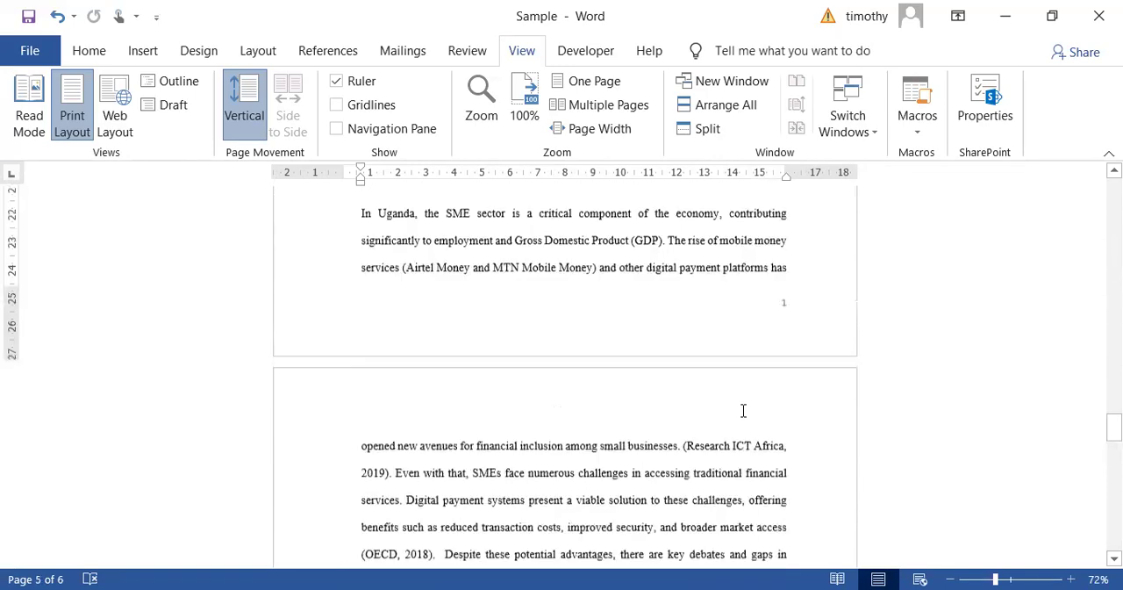
scroll(743, 407, up, 10)
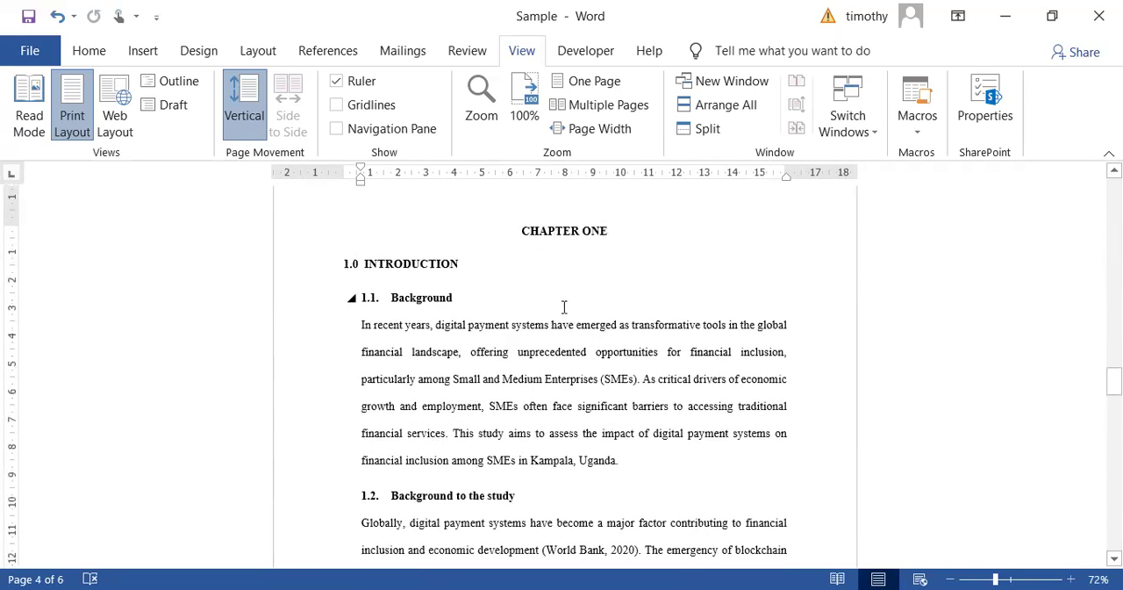
scroll(719, 381, down, 10)
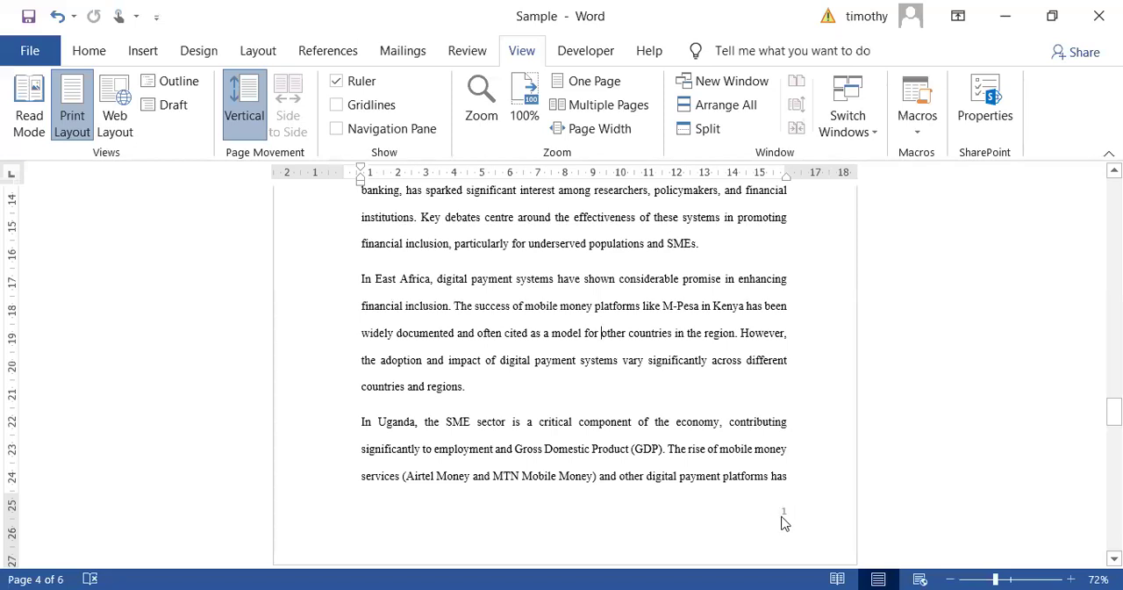
scroll(786, 523, down, 10)
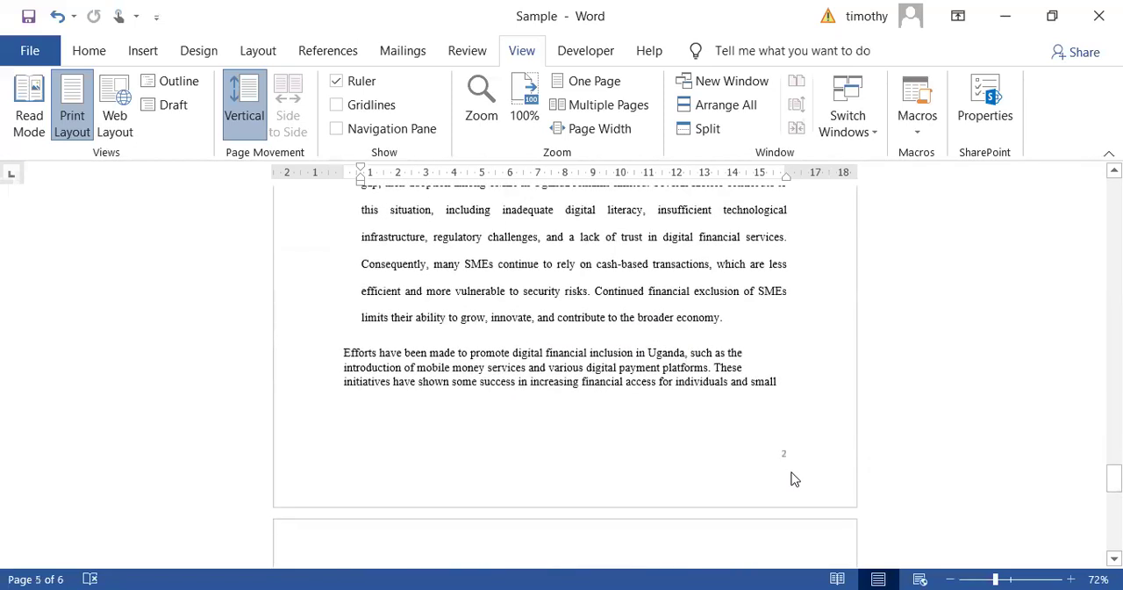
scroll(790, 471, down, 4)
scroll(775, 363, up, 6)
scroll(772, 358, up, 15)
scroll(755, 347, up, 10)
scroll(748, 346, up, 6)
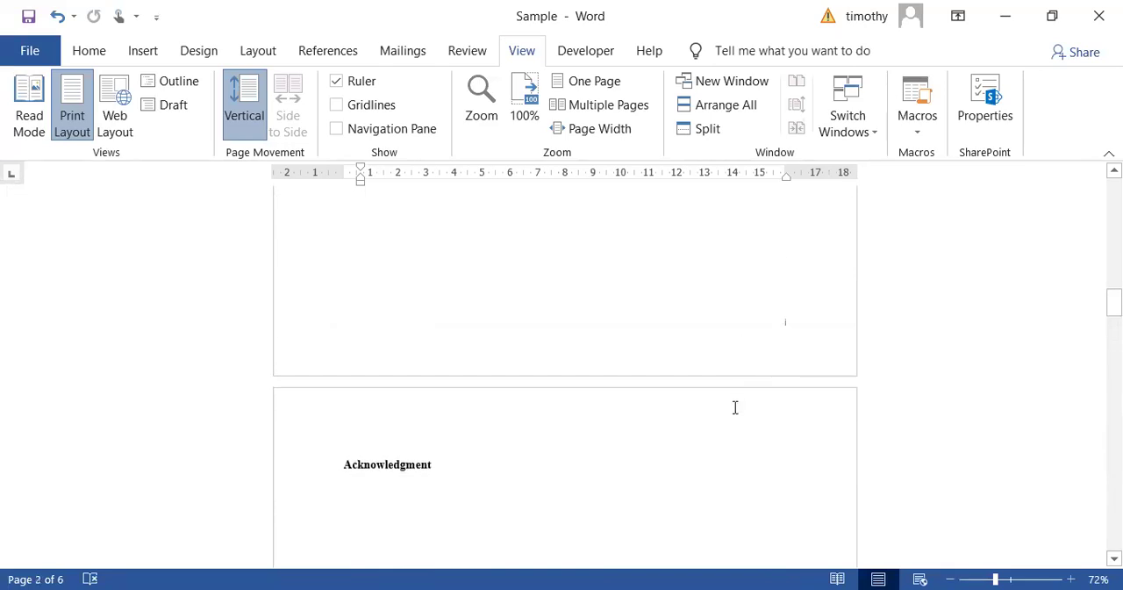
scroll(737, 395, up, 3)
scroll(738, 382, up, 3)
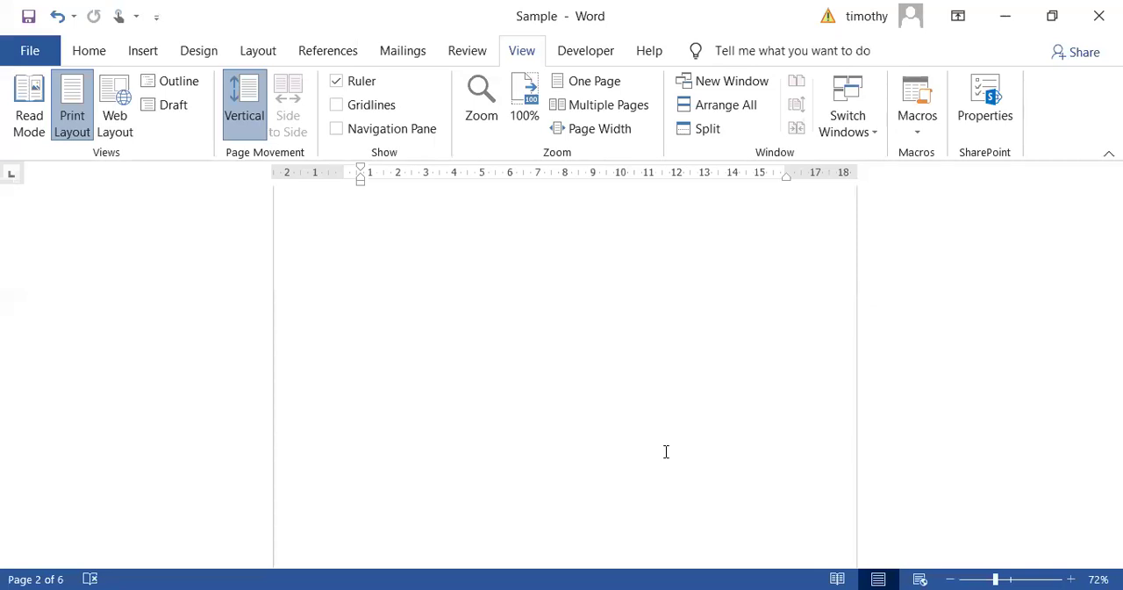
scroll(570, 430, down, 3)
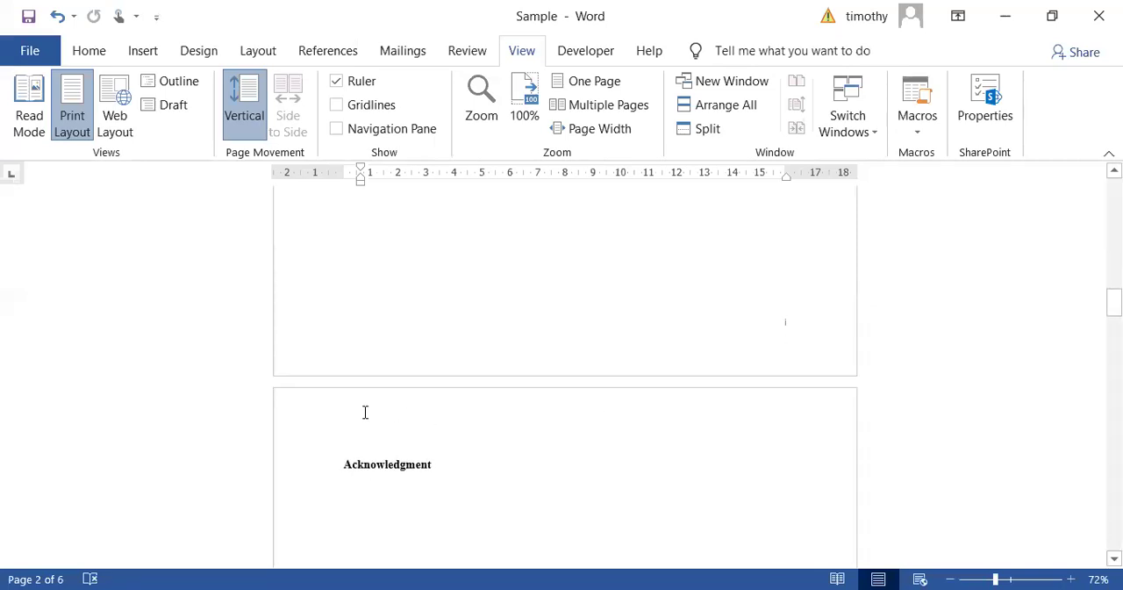